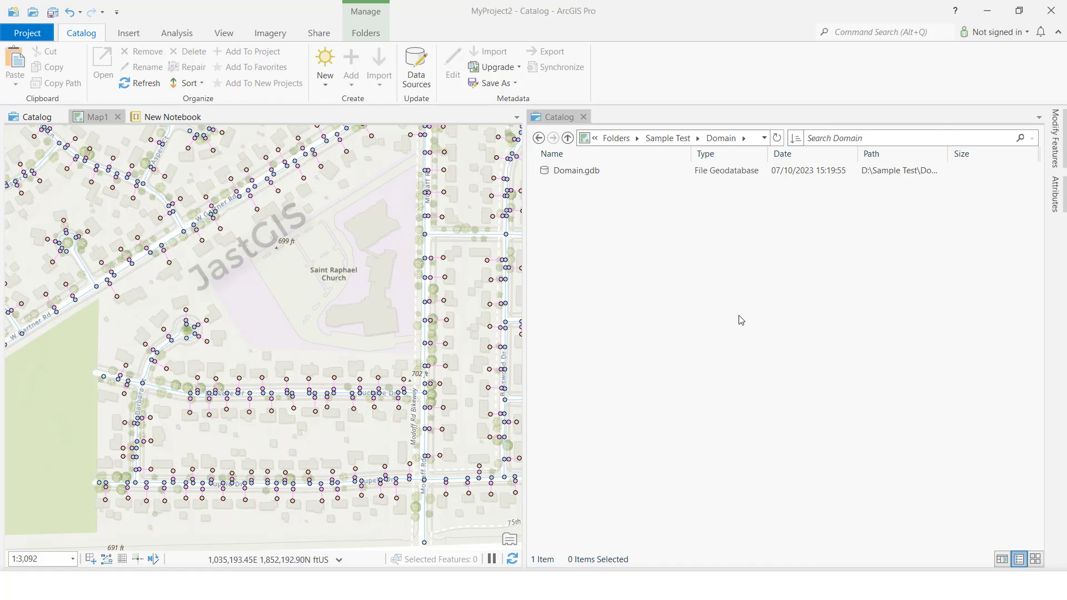
- Select the Domain.gdb file geodatabase in the Catalog's Sample Test\Domain folder
left_click(626, 219)
left_click(575, 178)
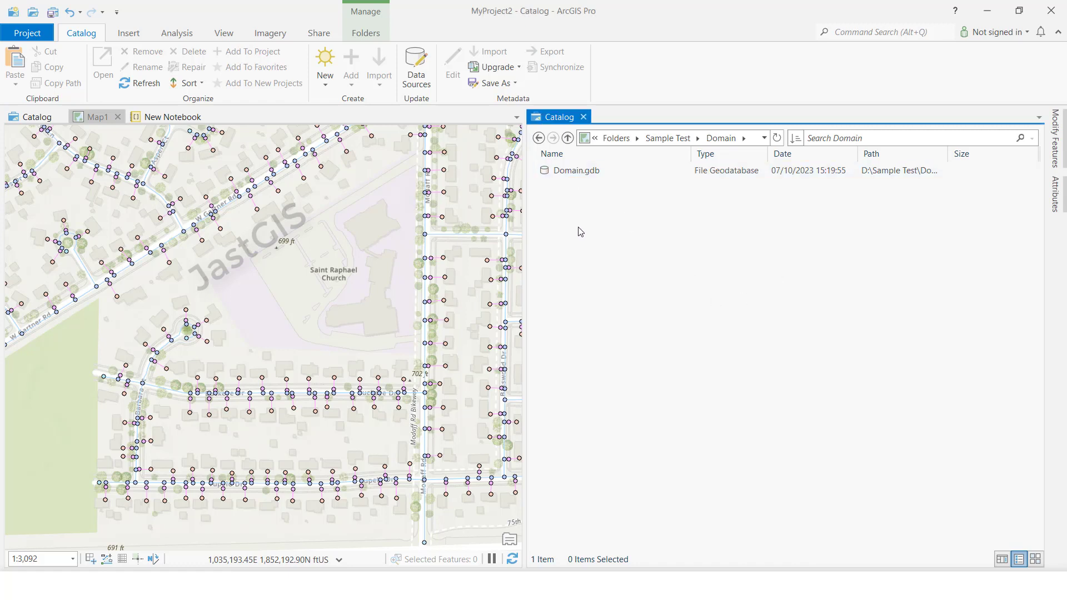
left_click(578, 176)
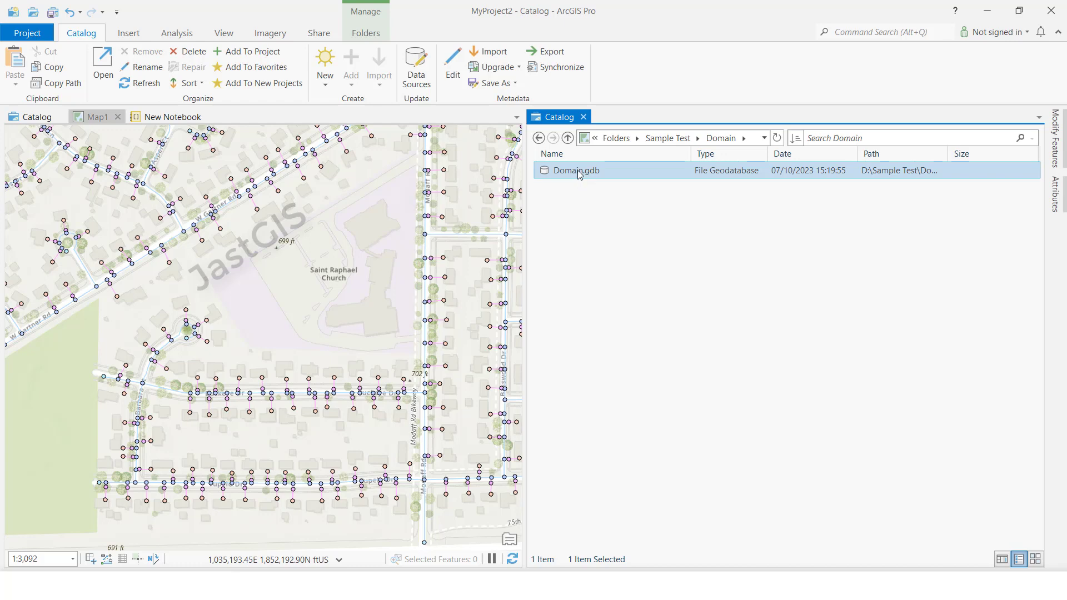
- Open the Domains view for Domain.gdb from its context menu
right_click(578, 174)
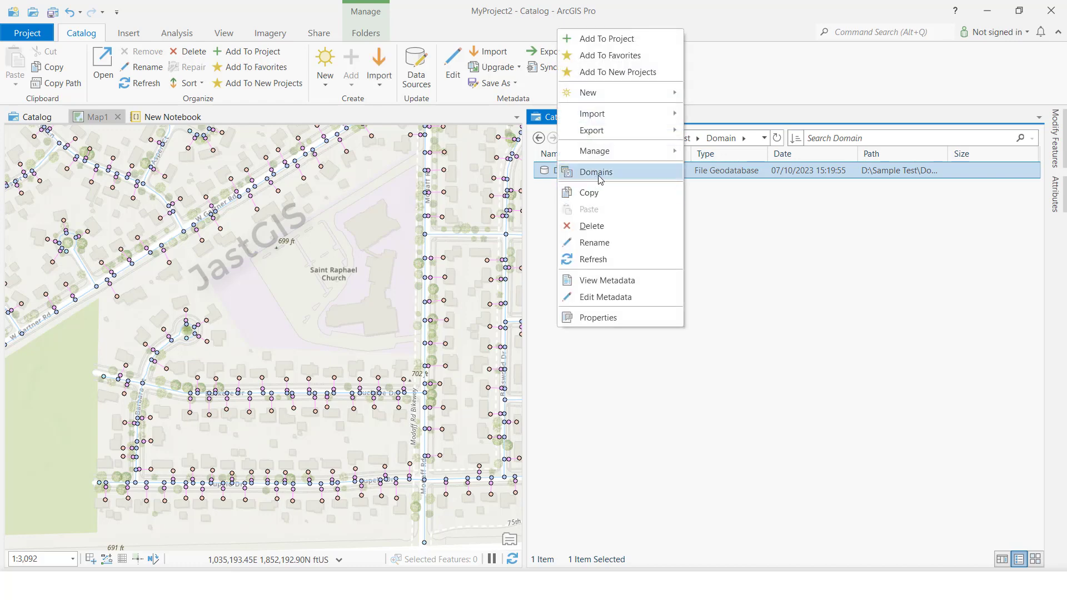
left_click(599, 175)
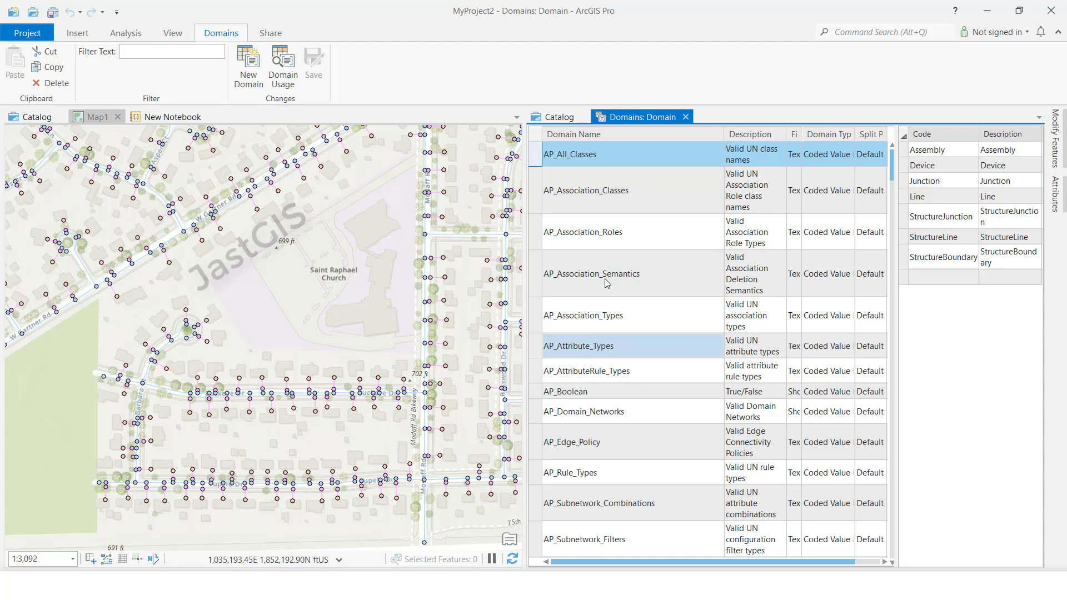
- Browse the AP_Association domains, then show Pipeline Pipe Outside Diameter - Station's coded values
left_click(605, 190)
left_click(628, 278)
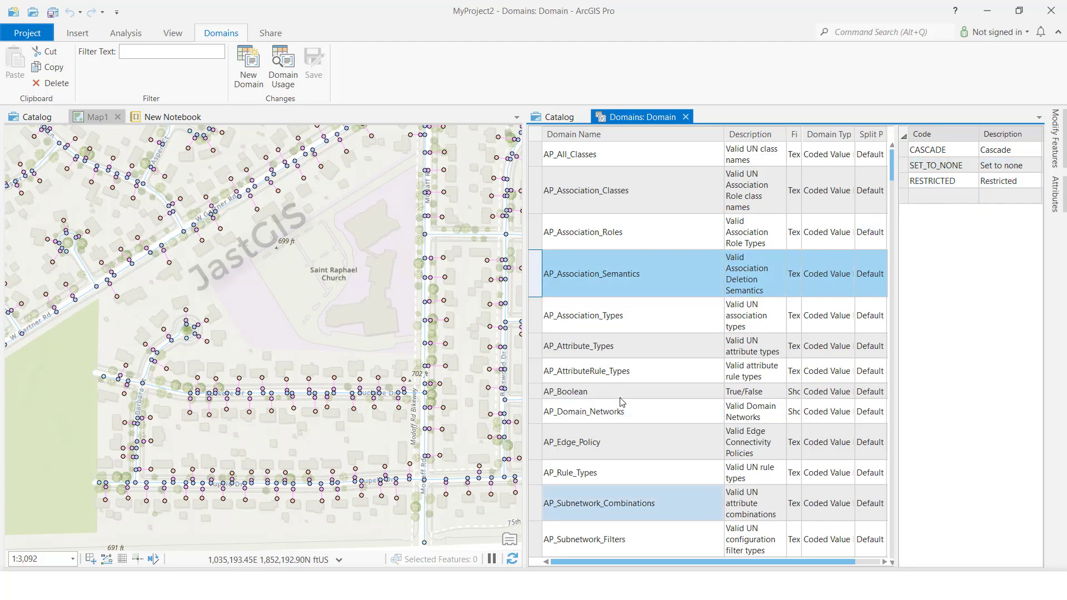
scroll(620, 409, "down", 5)
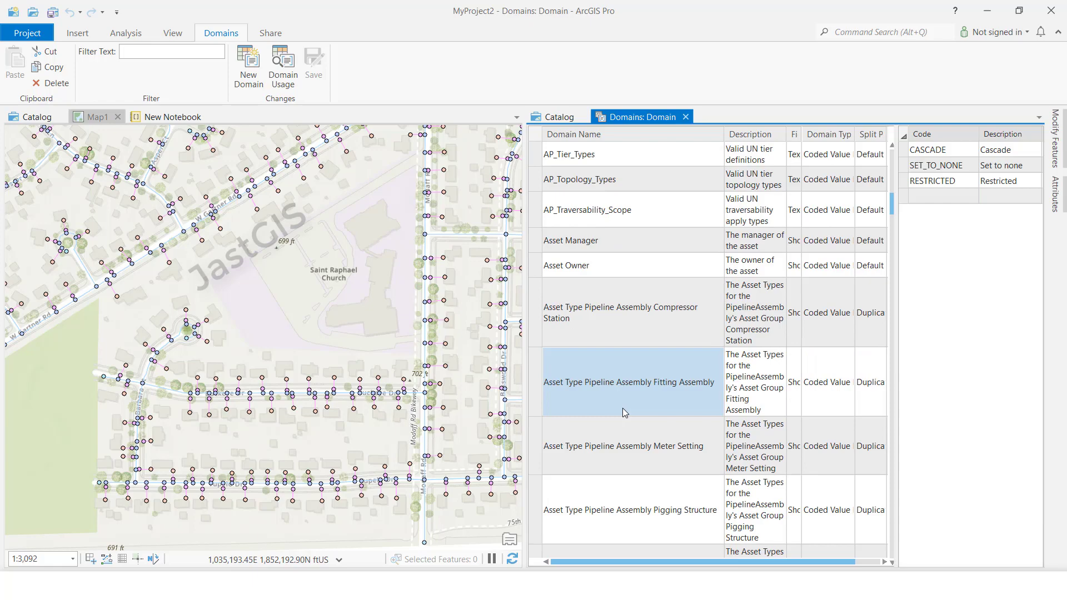
scroll(623, 410, "down", 10)
scroll(634, 420, "down", 20)
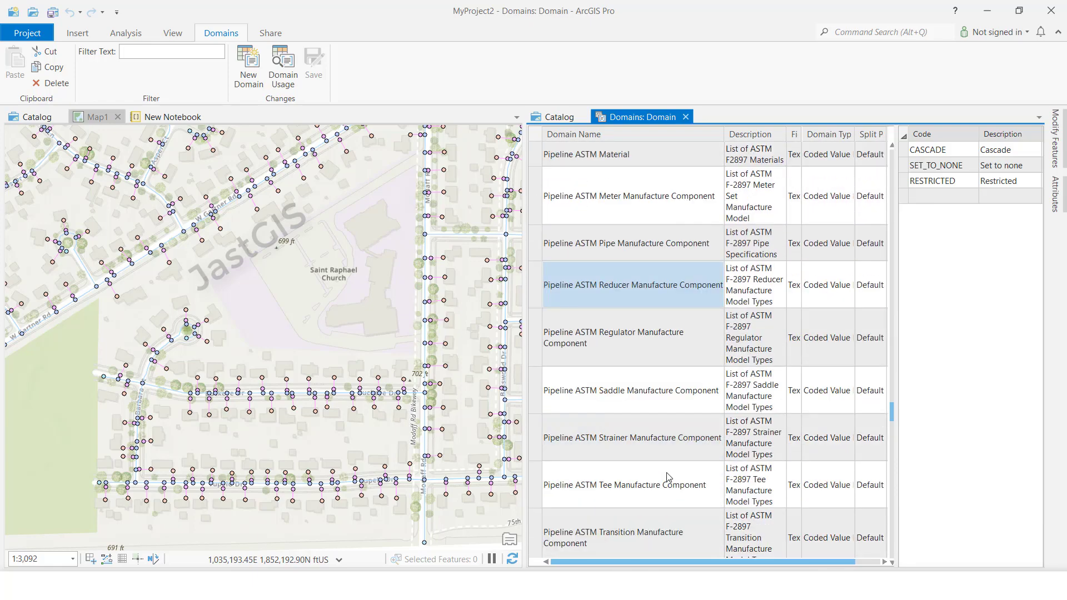
scroll(667, 476, "down", 15)
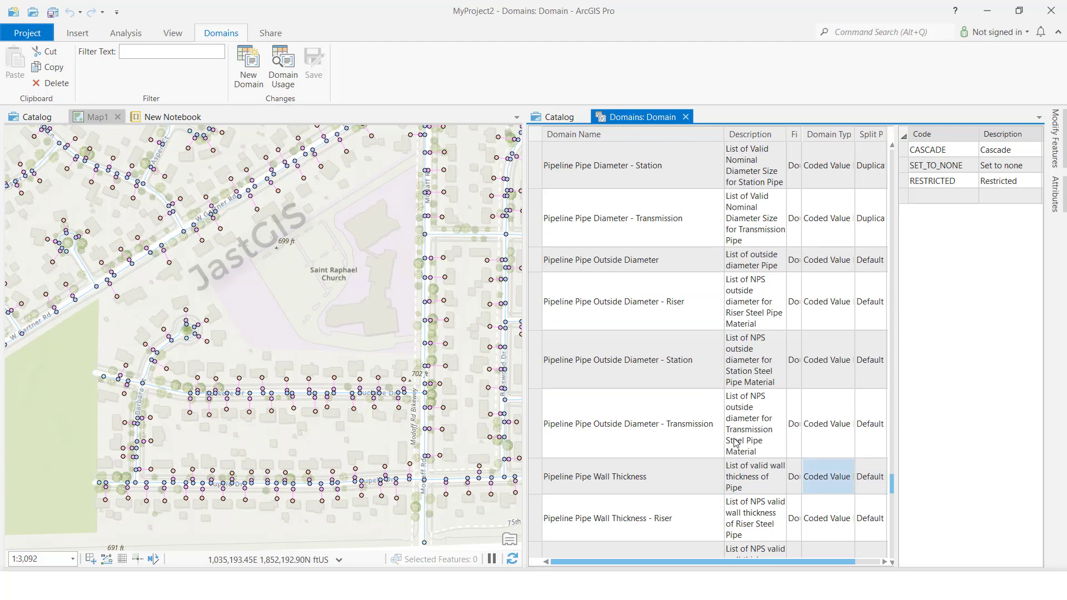
left_click(535, 361)
right_click(536, 359)
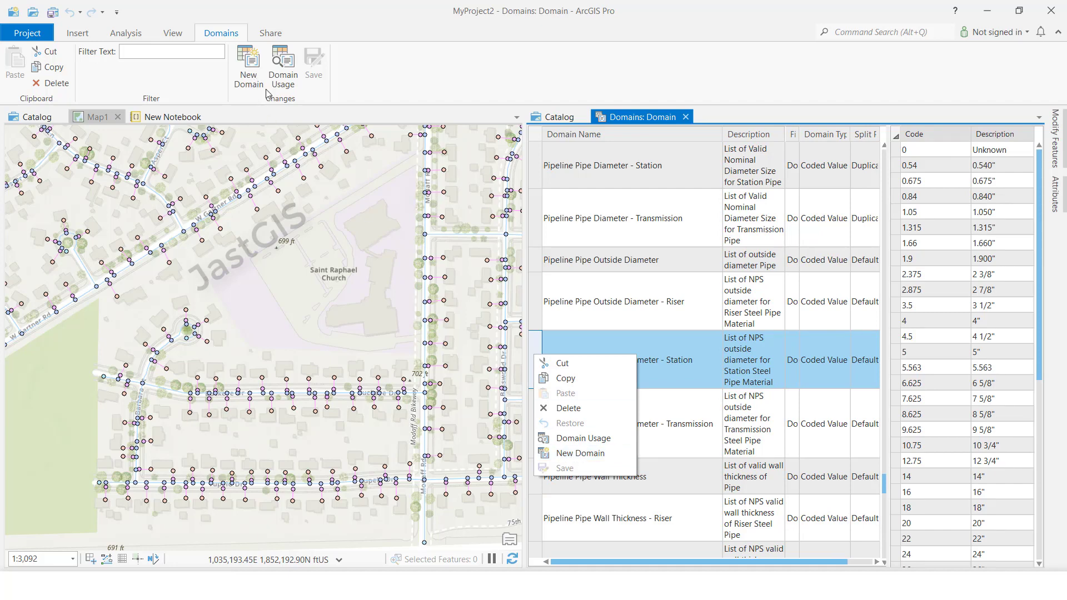
- Create a blank text-type coded value domain named 'Test123' and save it
left_click(569, 457)
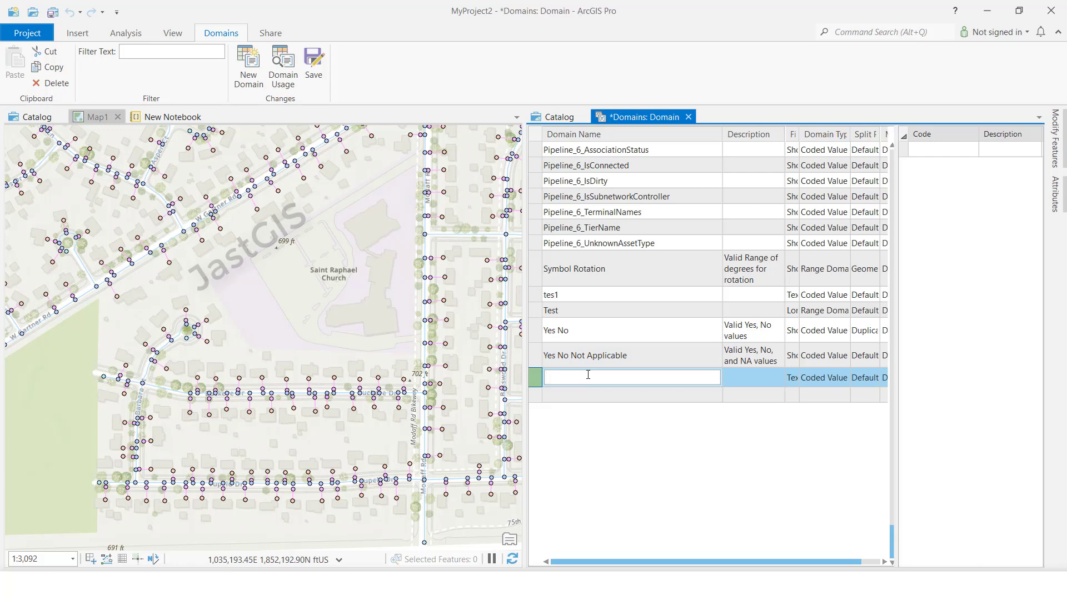
type("Test123")
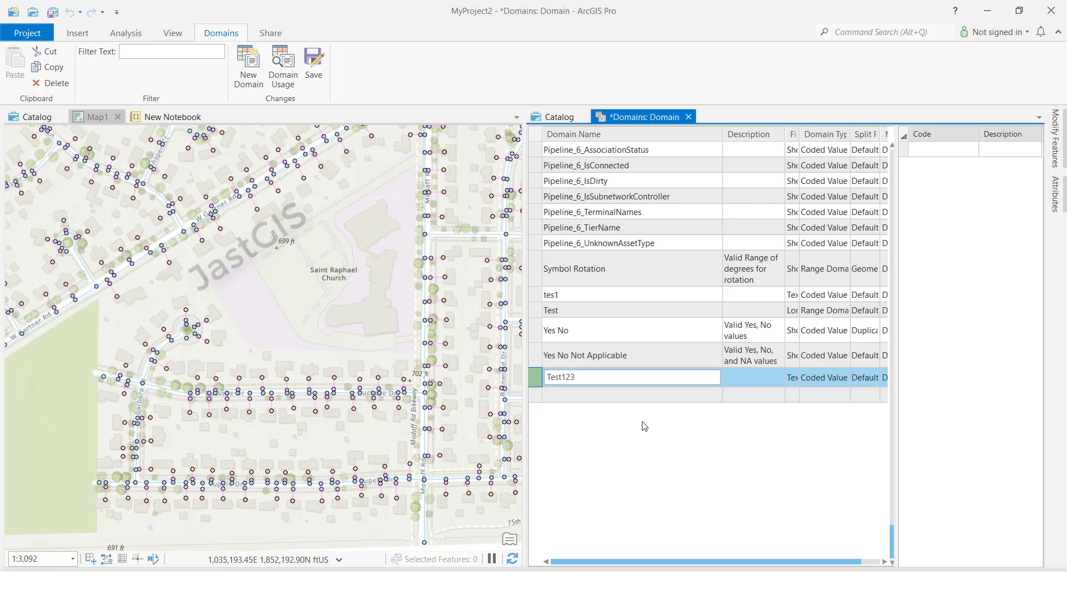
key("Return")
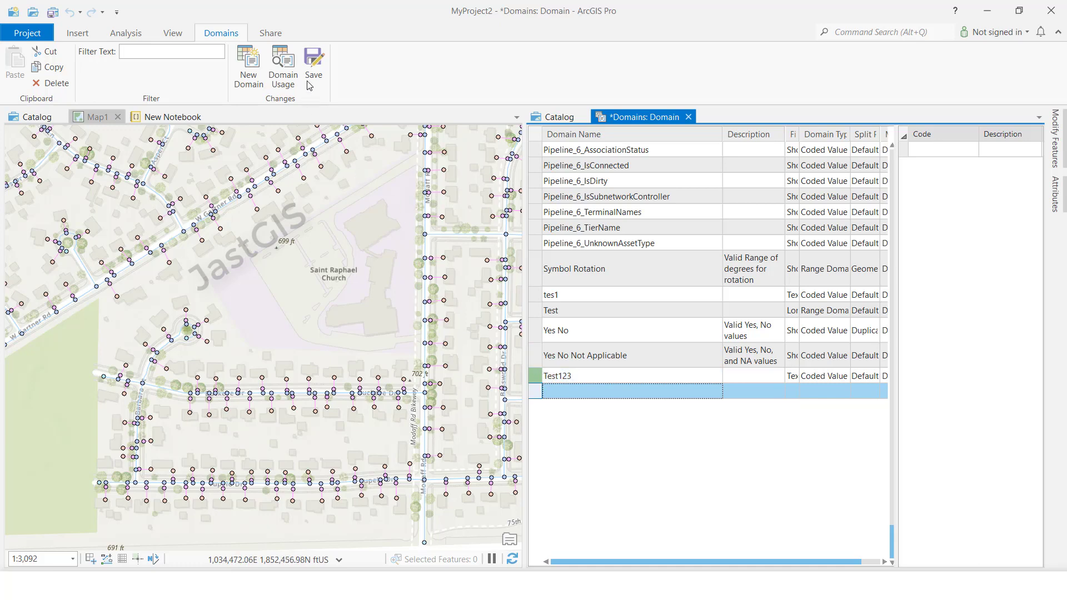
right_click(536, 378)
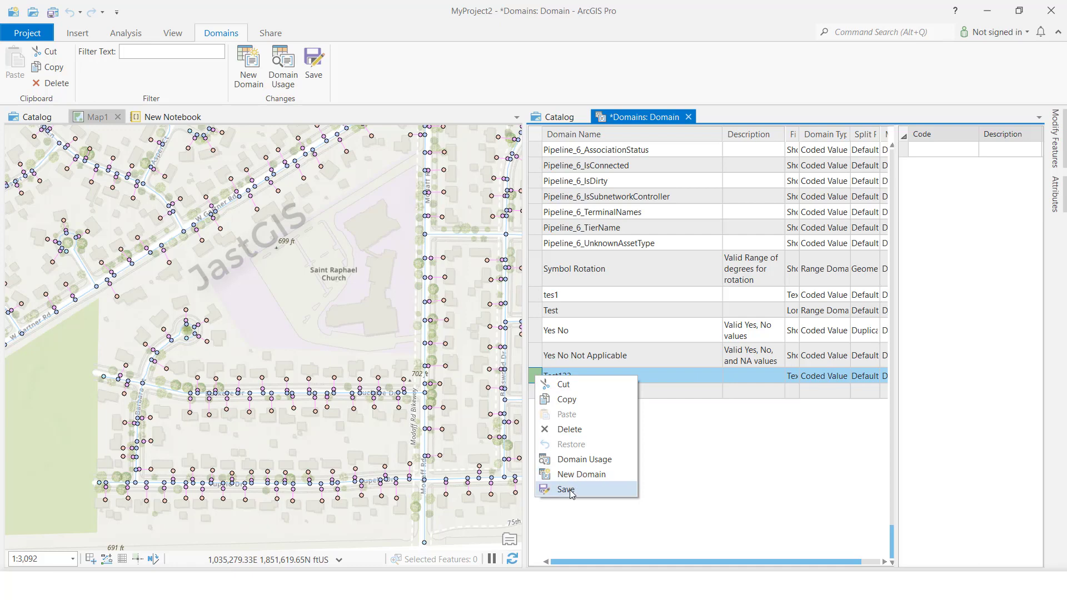
left_click(567, 489)
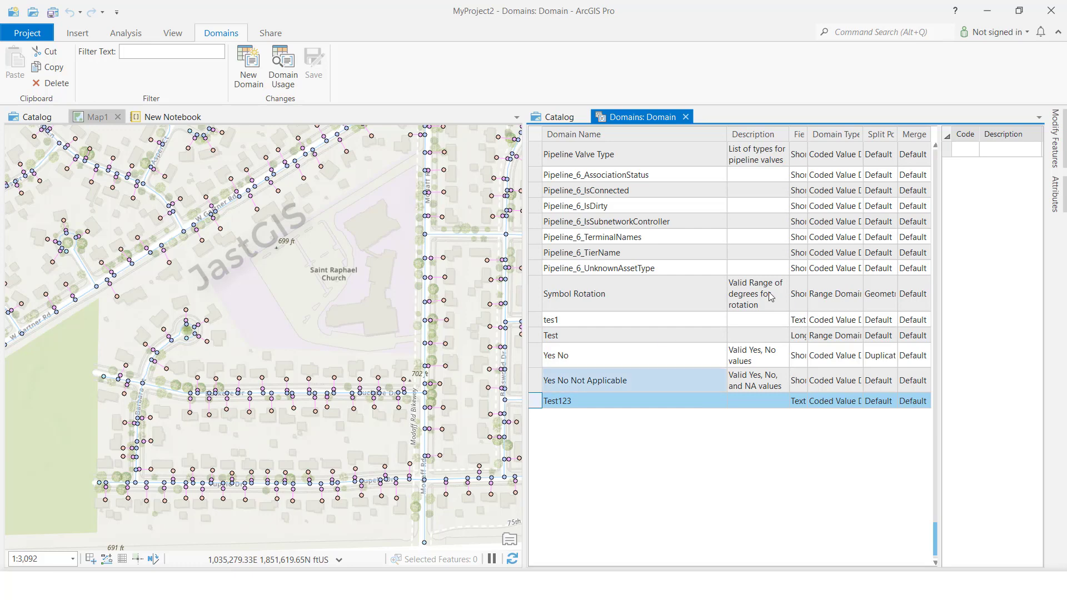
- Add the first Test123 coded value: code 1 with description Fitting
left_click(978, 150)
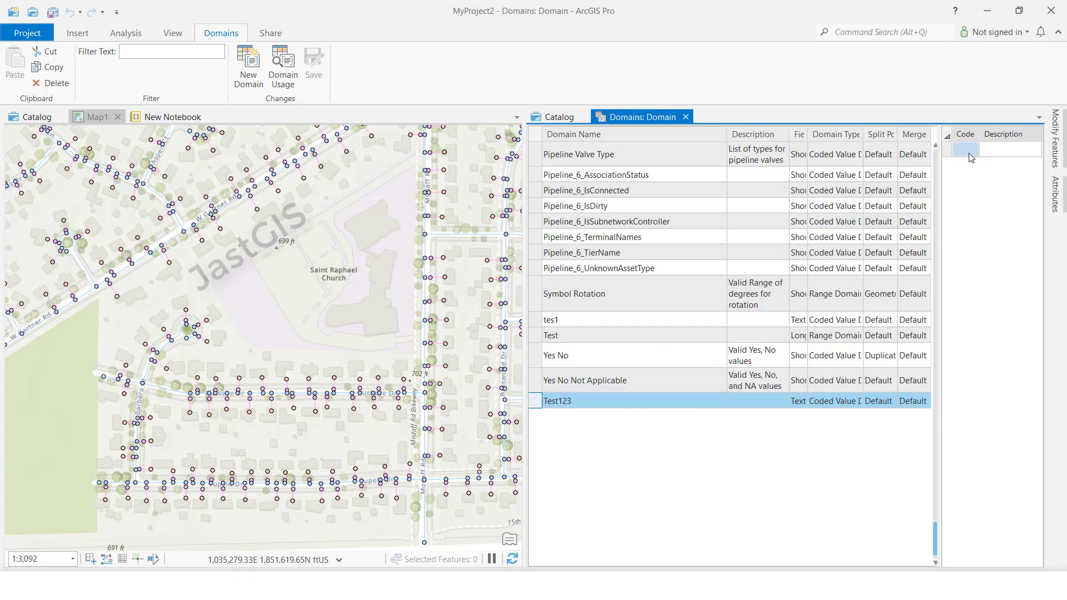
left_click(998, 152)
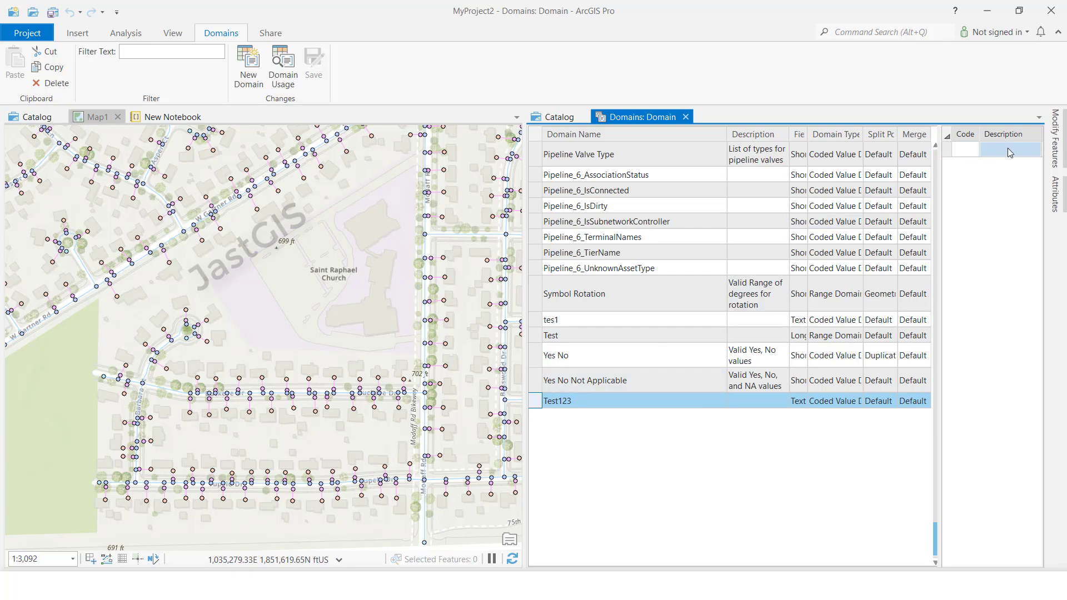
left_click(971, 149)
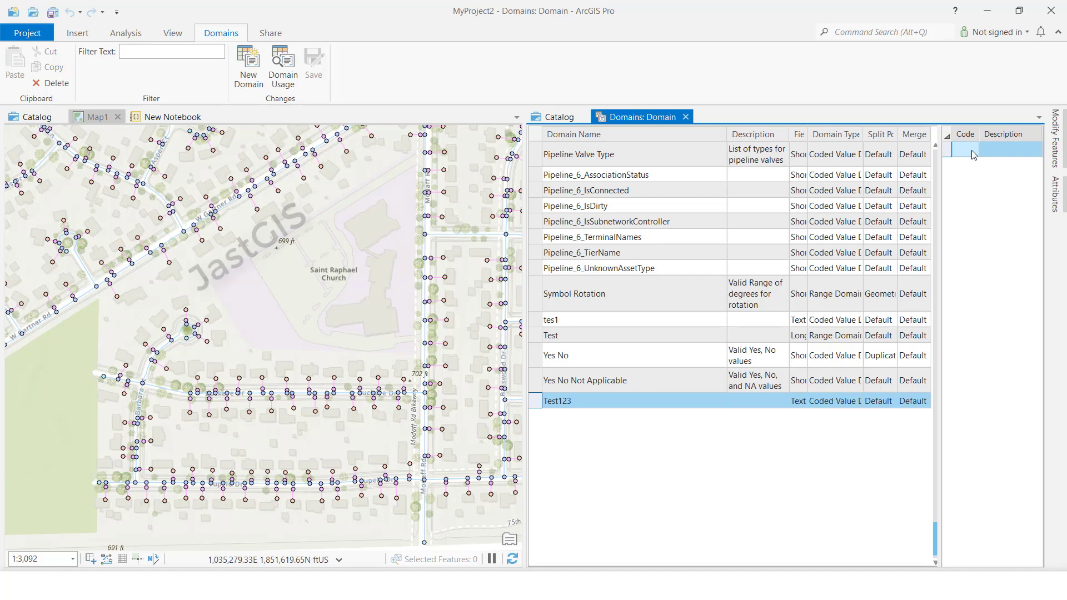
left_click(971, 150)
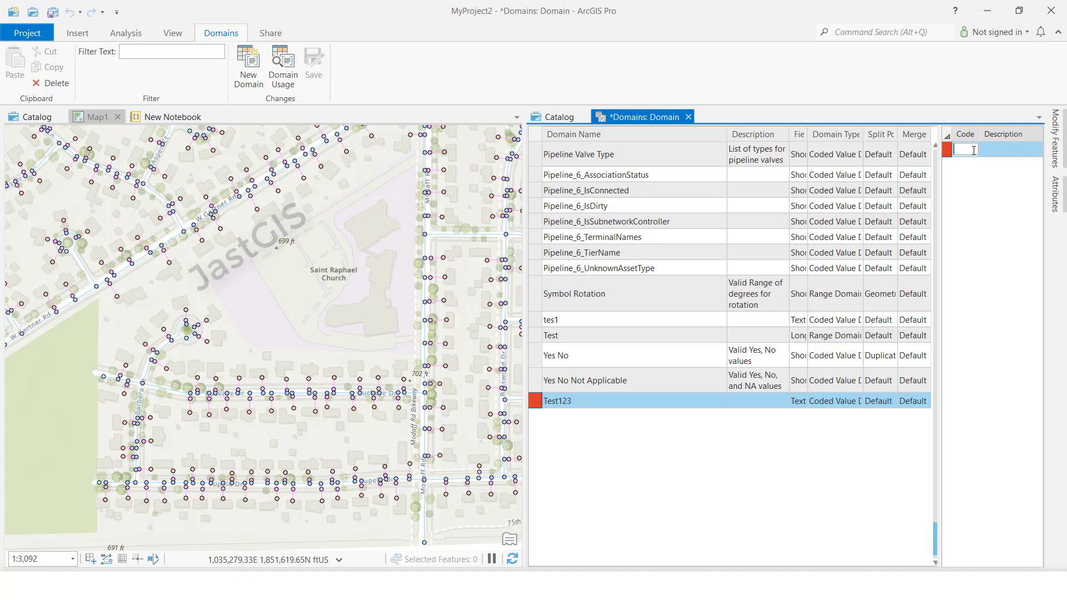
type("1")
key("Tab")
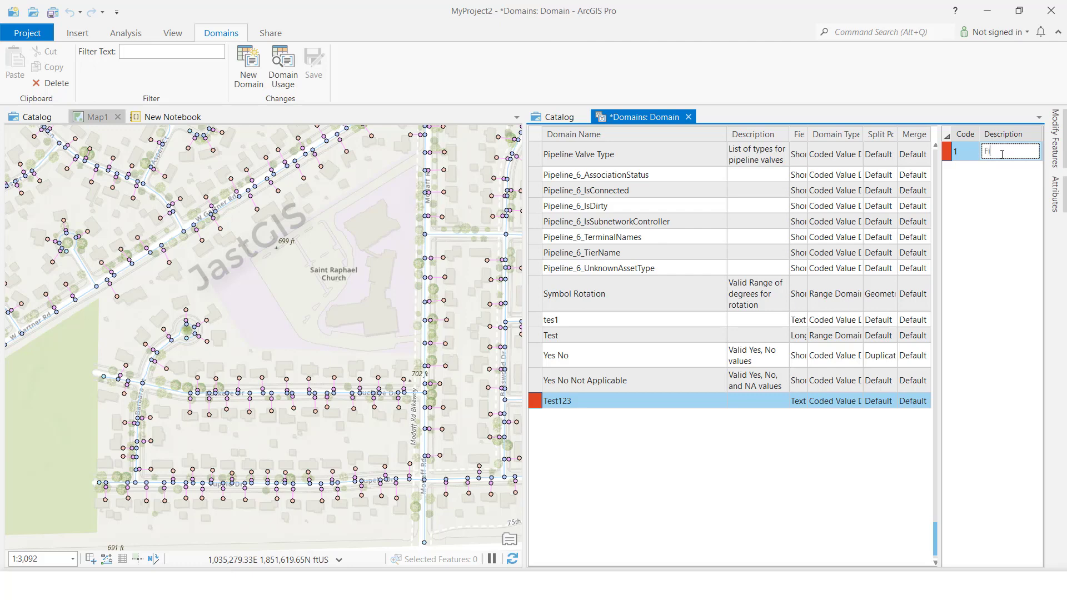
type("ting")
left_click(982, 189)
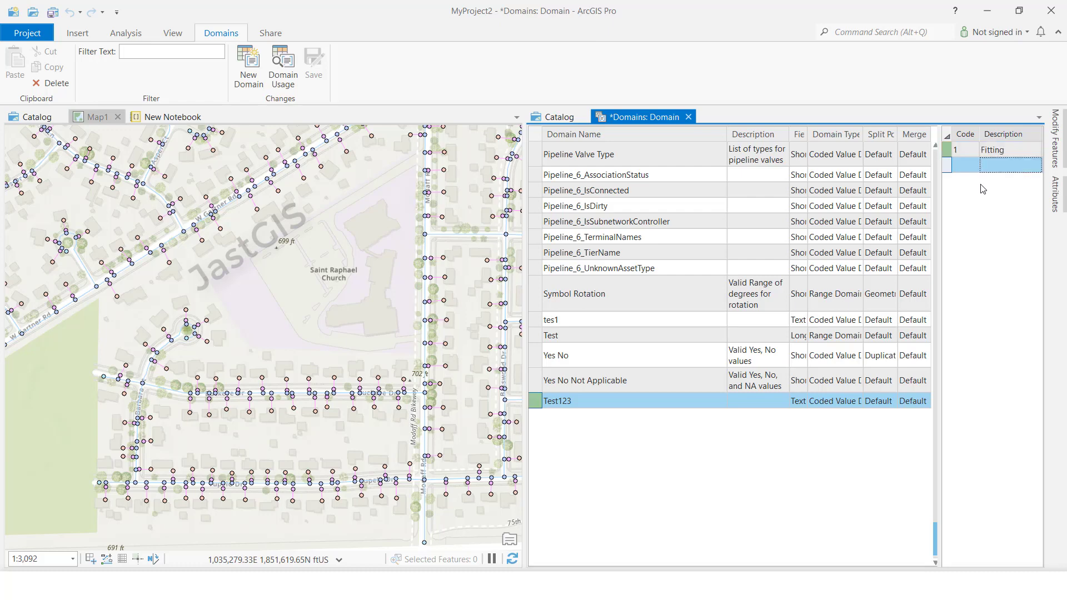
- Add the second Test123 coded value: code 2 with description pipe
left_click(969, 166)
left_click(968, 165)
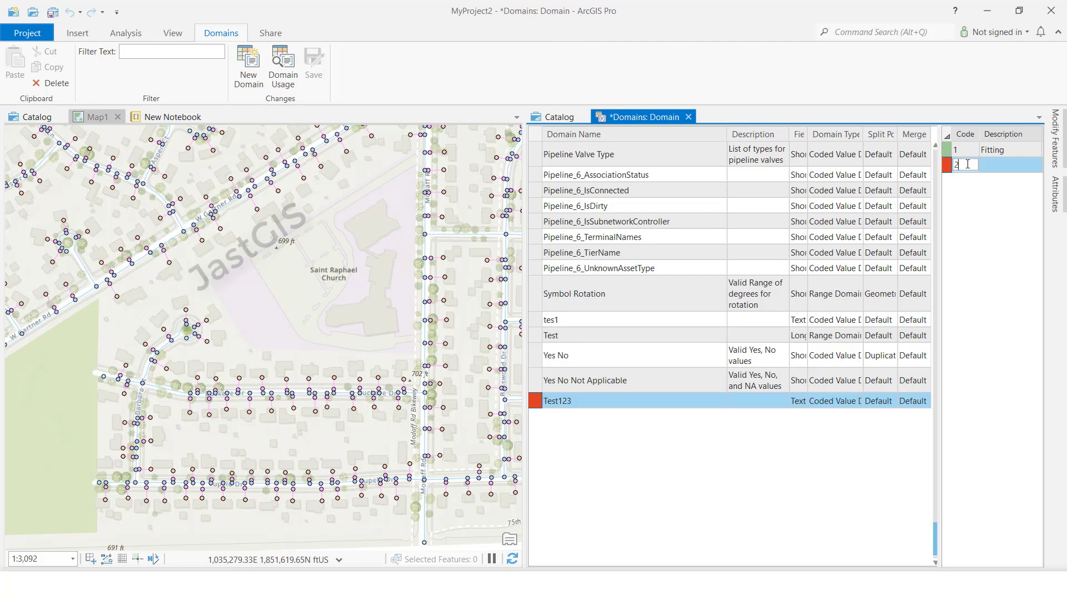
key("Tab")
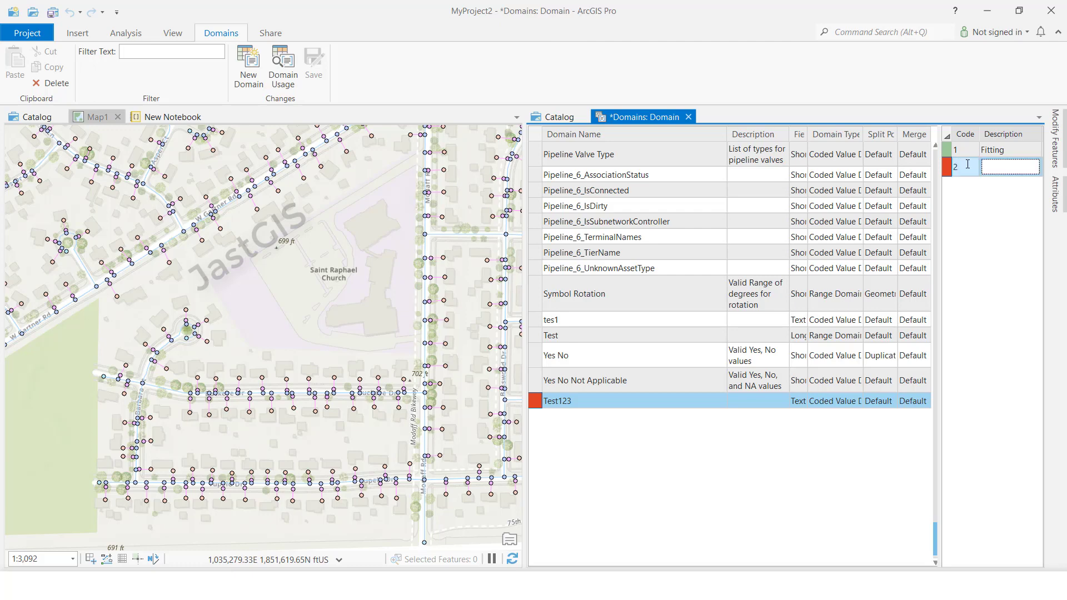
type("pipe")
key("Return")
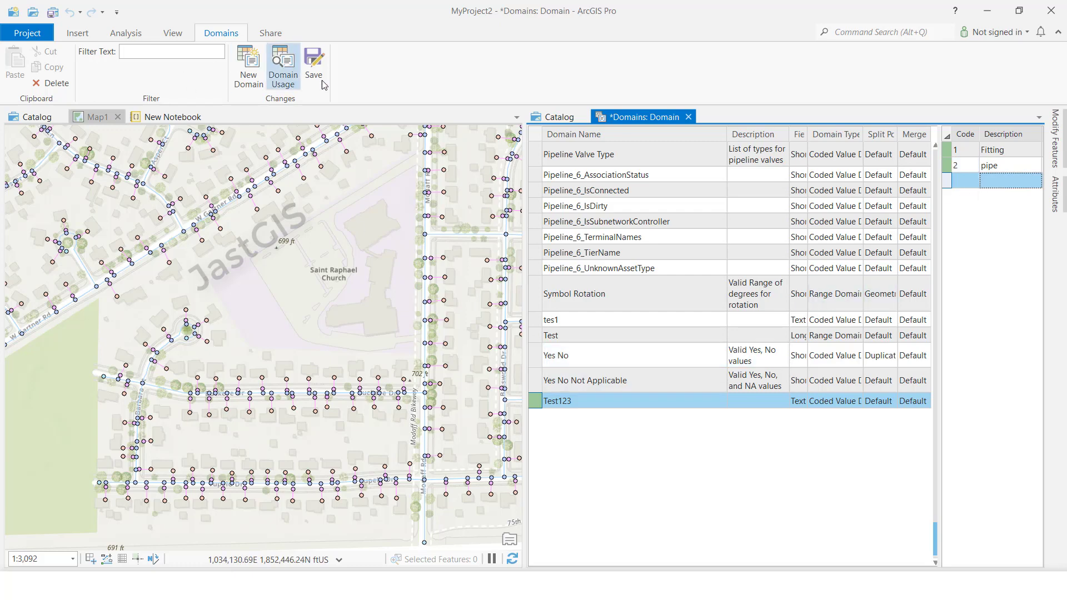
- Save the Test123 domain's Fitting and pipe codes using Save on the Domains ribbon
right_click(539, 404)
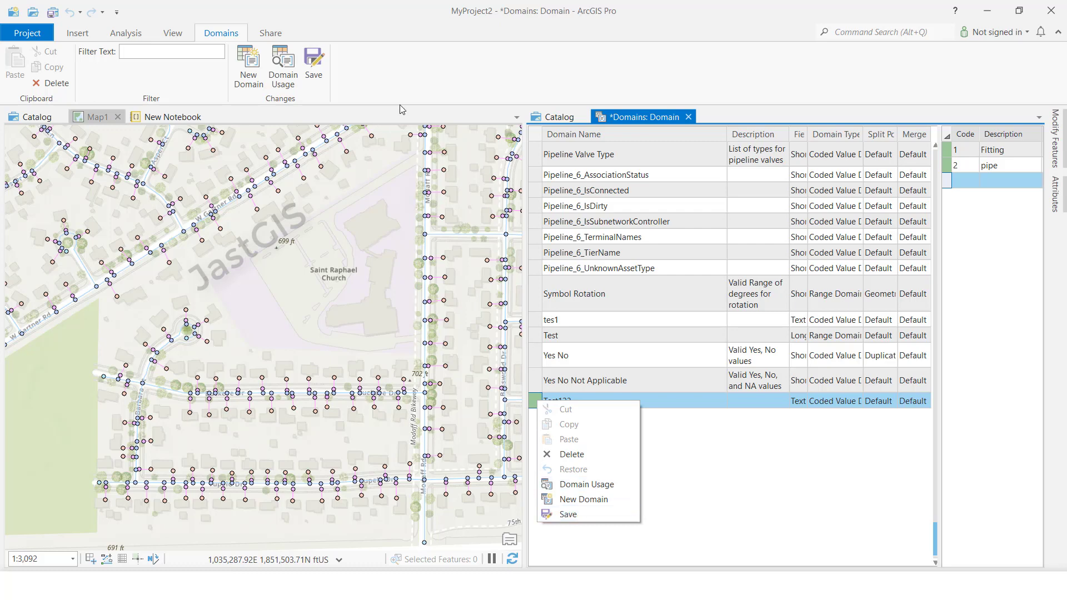
key("Escape")
left_click(314, 70)
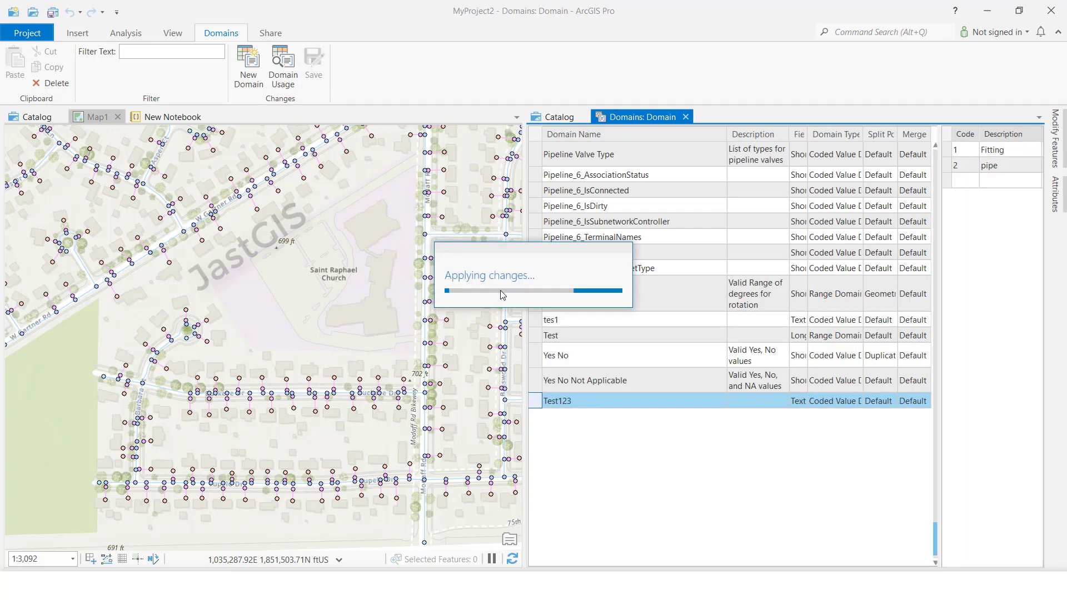
left_click(978, 182)
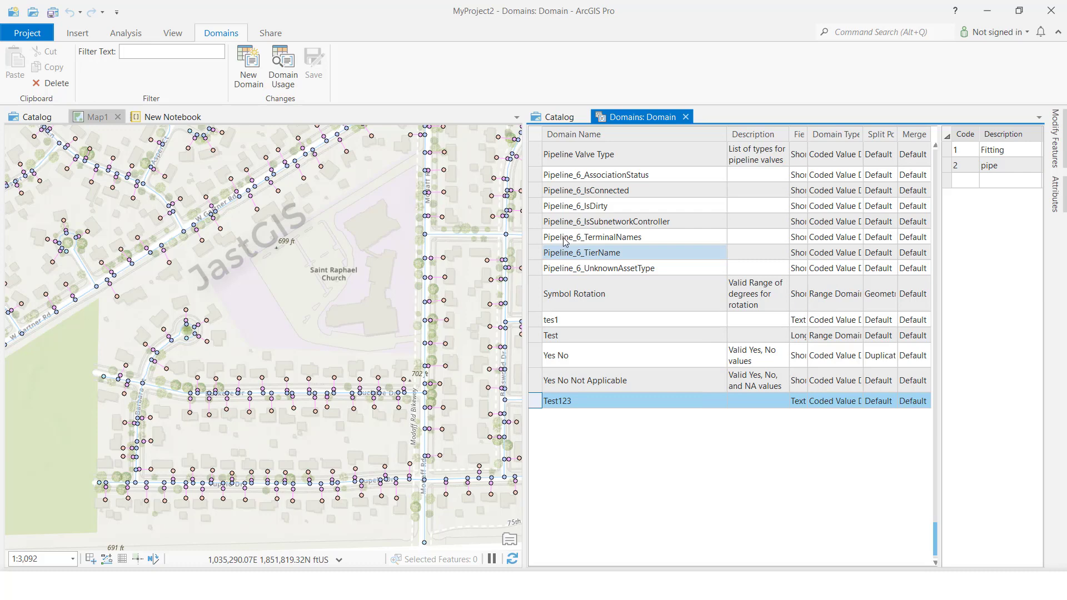
- Return to the Catalog and reopen the Domains view for Domain.gdb
left_click(686, 117)
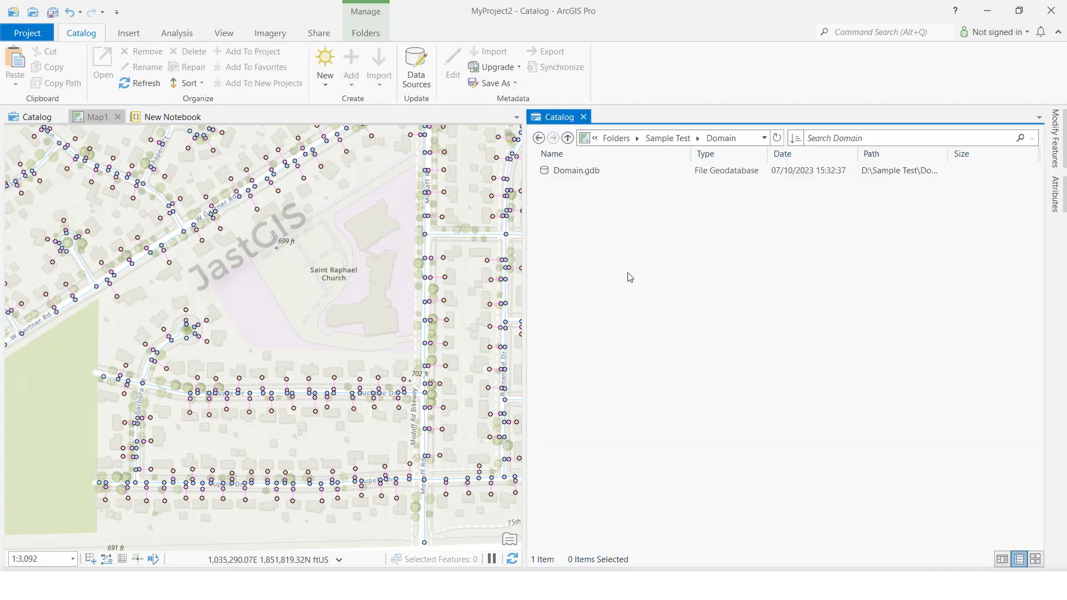
right_click(568, 180)
left_click(574, 173)
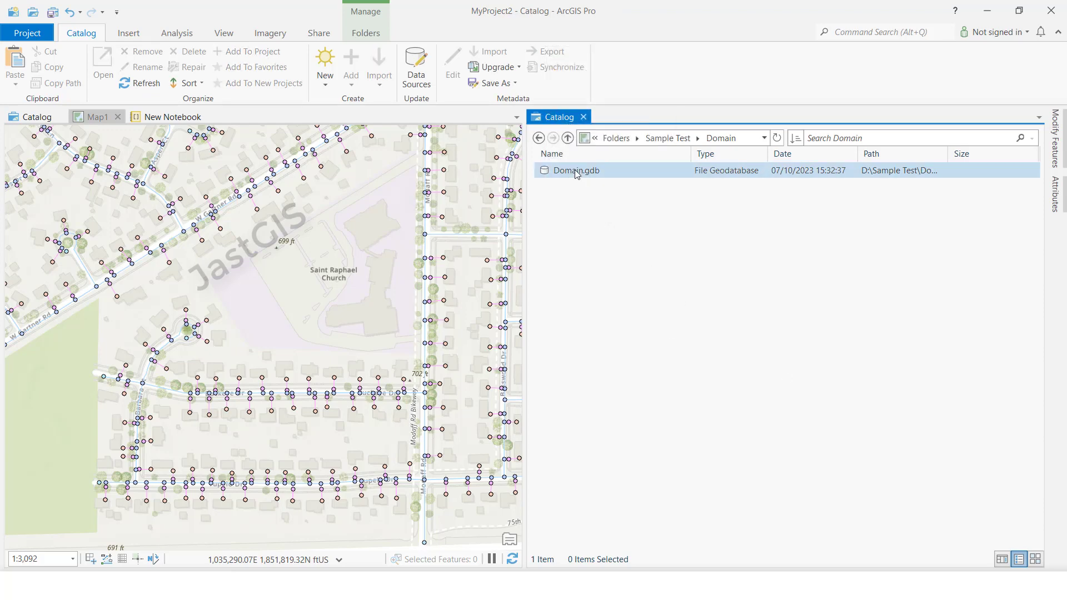
right_click(576, 170)
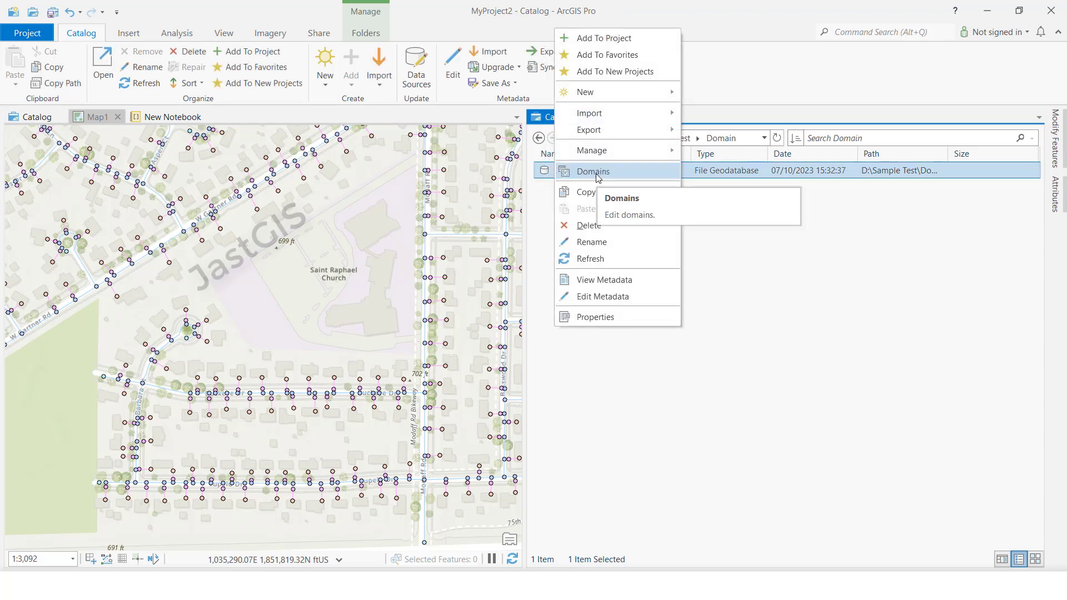
left_click(597, 177)
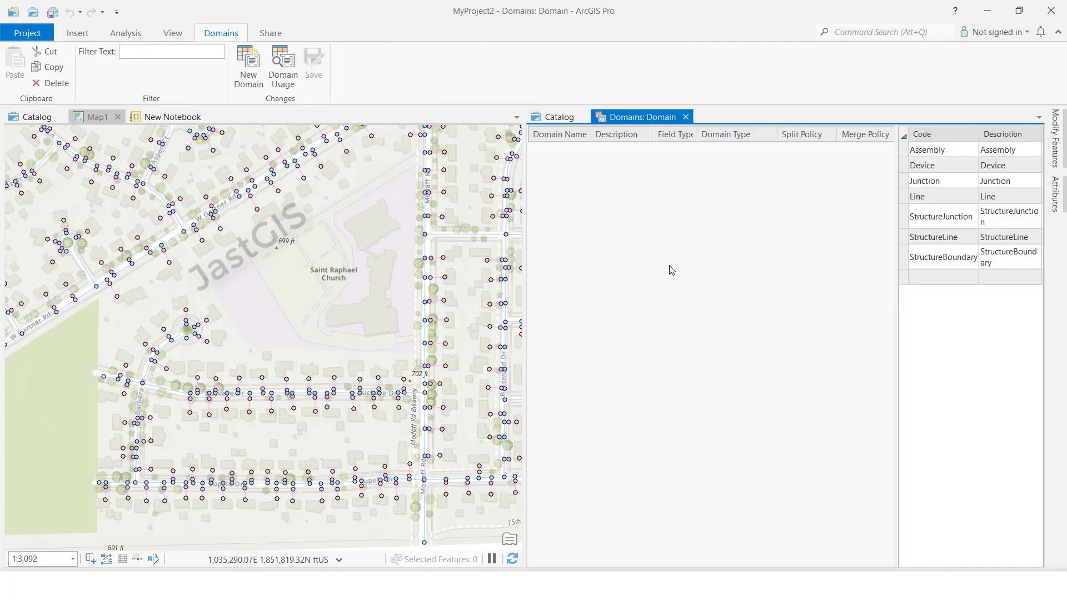
- Scroll the domain list past Pipeline Device and Life Cycle Status toward Test123
left_click(647, 241)
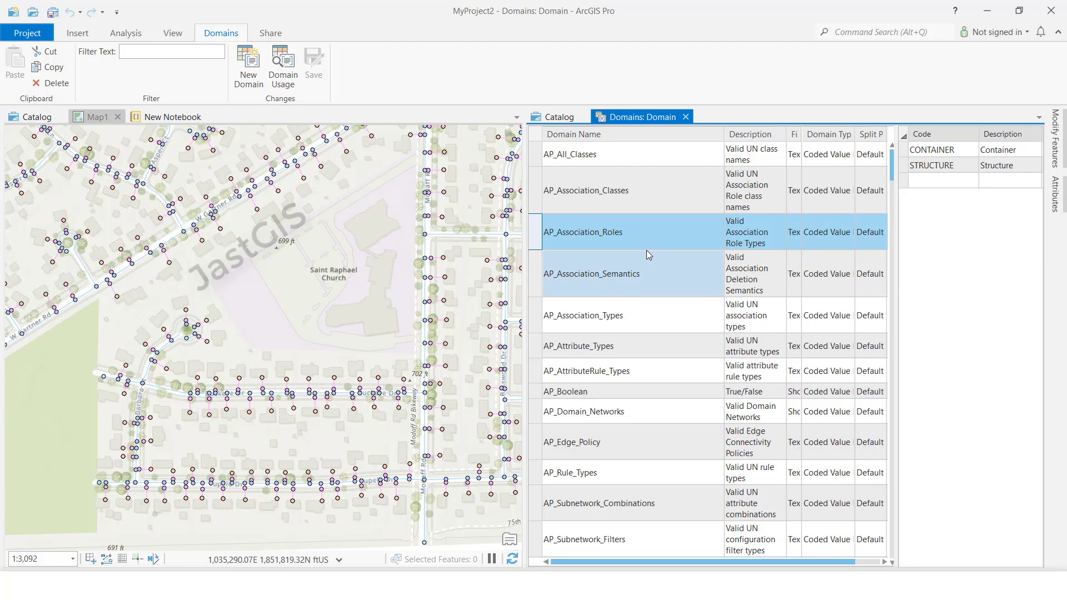
scroll(646, 258, "down", 15)
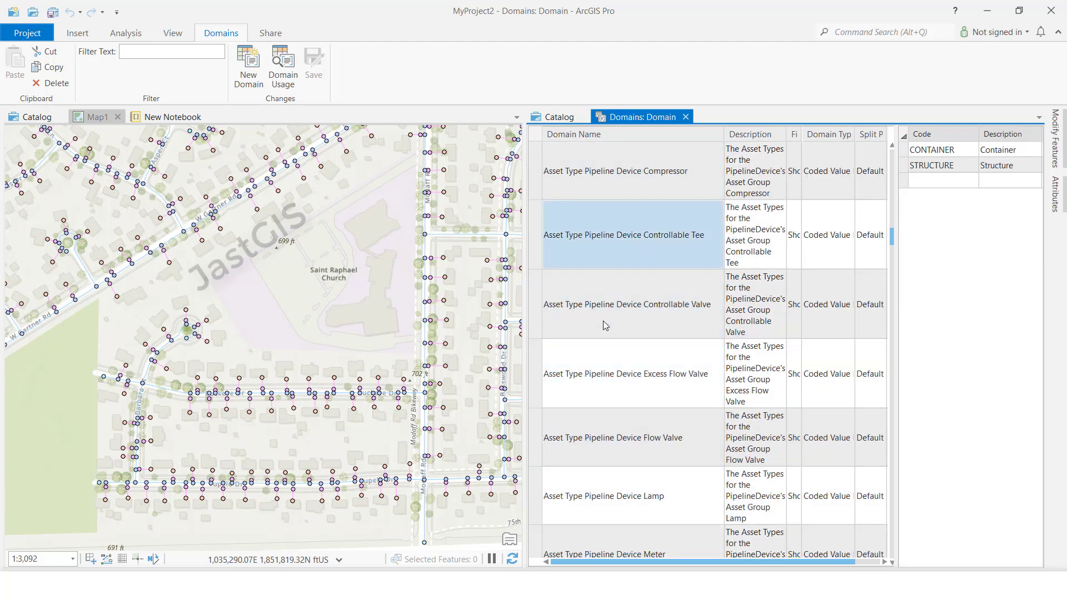
left_click(615, 379)
scroll(611, 384, "down", 8)
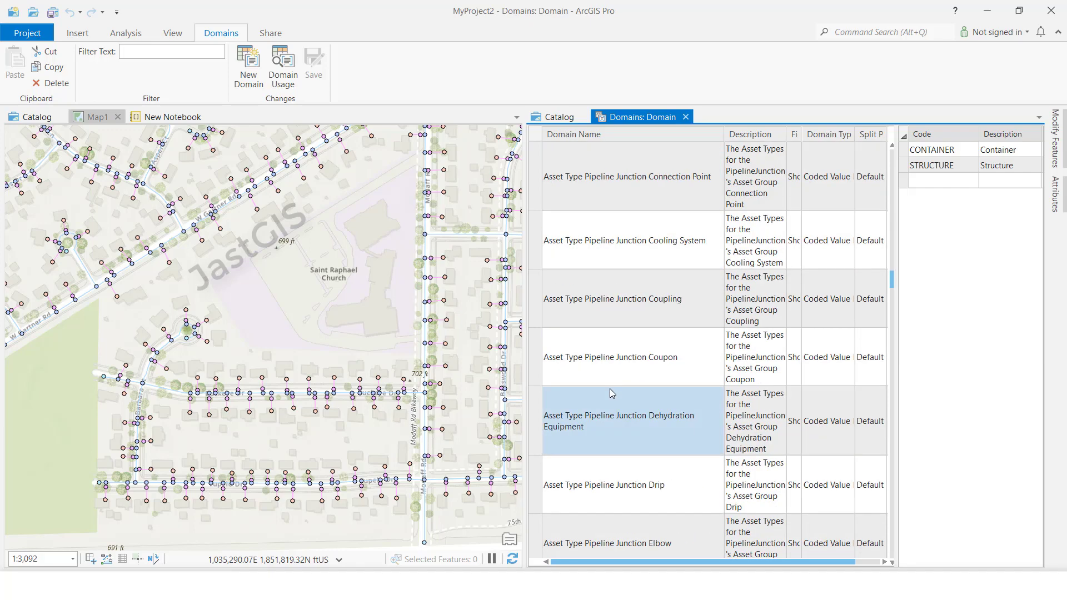
scroll(612, 389, "down", 5)
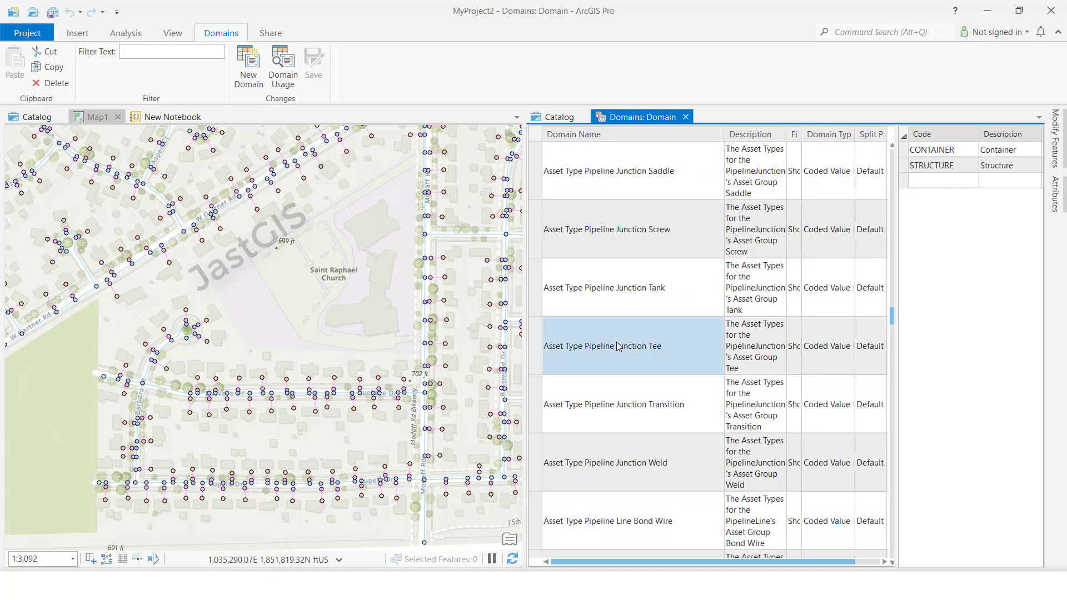
scroll(618, 361, "down", 15)
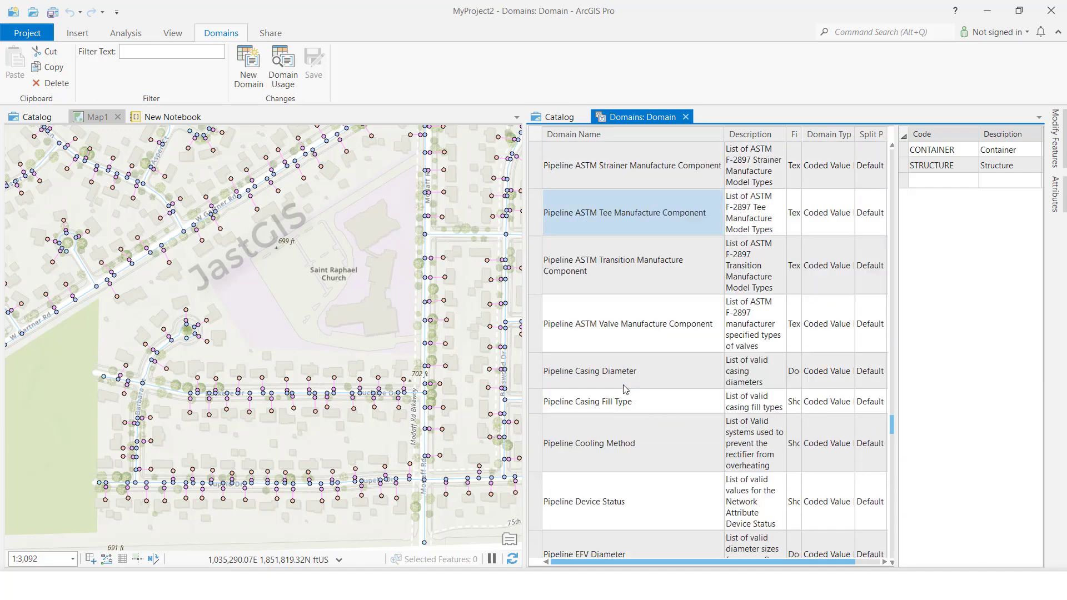
scroll(622, 385, "down", 5)
left_click(635, 367)
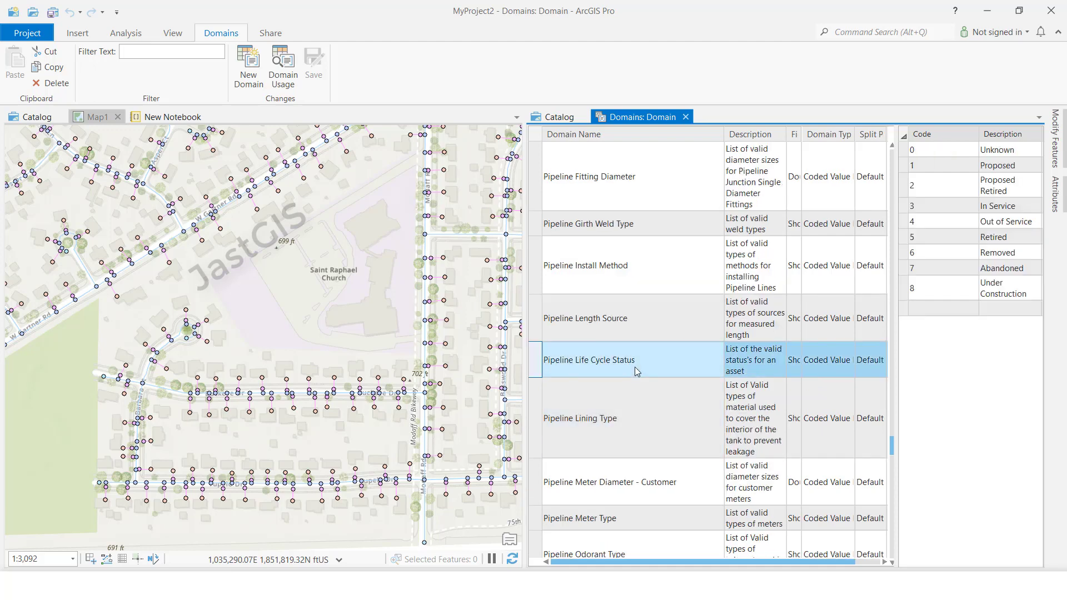
scroll(644, 364, "down", 15)
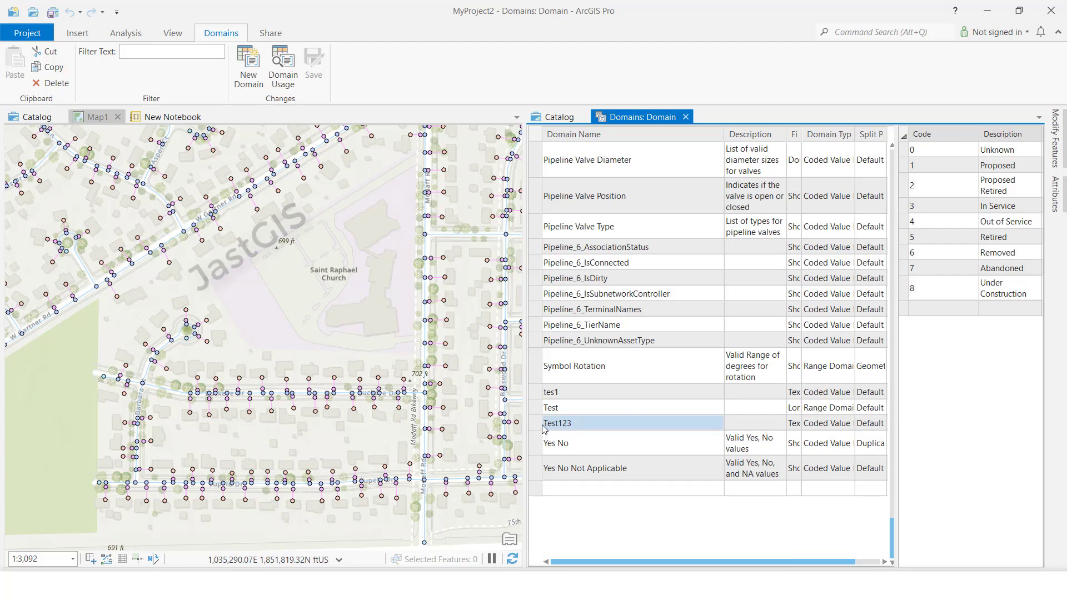
- Check Test123's codes 1 Fitting and 2 pipe, then view Symbol Rotation's 0–359 range
left_click(537, 426)
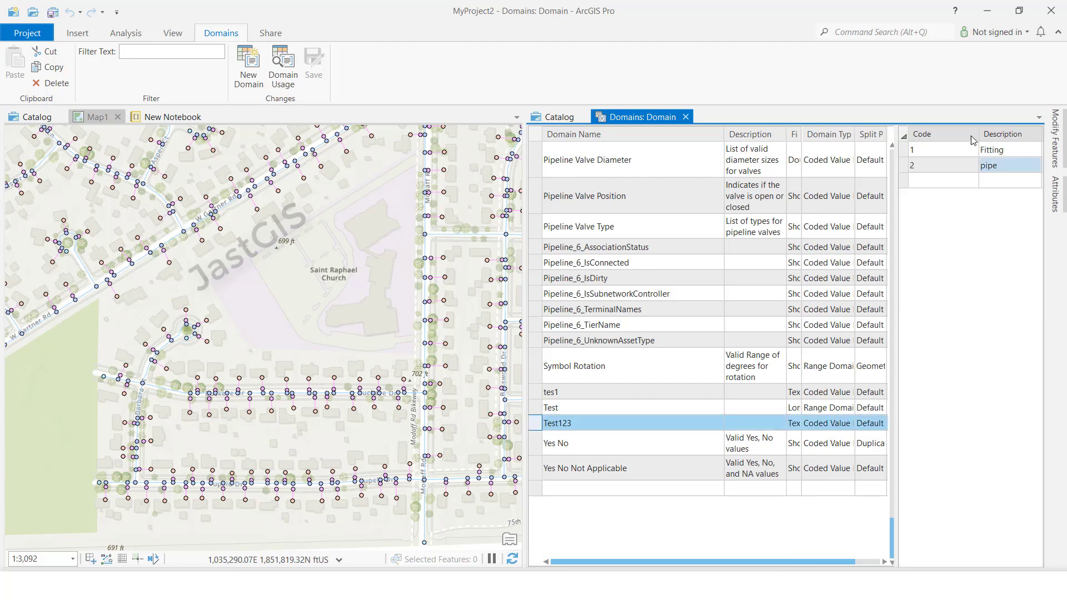
left_click(948, 158)
left_click(999, 150)
left_click(994, 165)
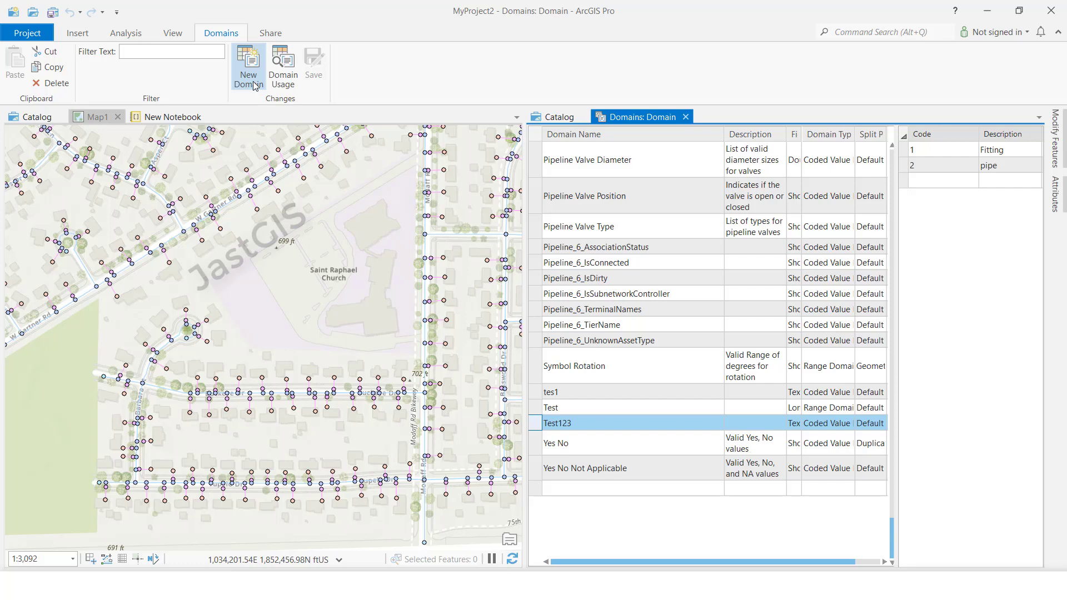
right_click(534, 424)
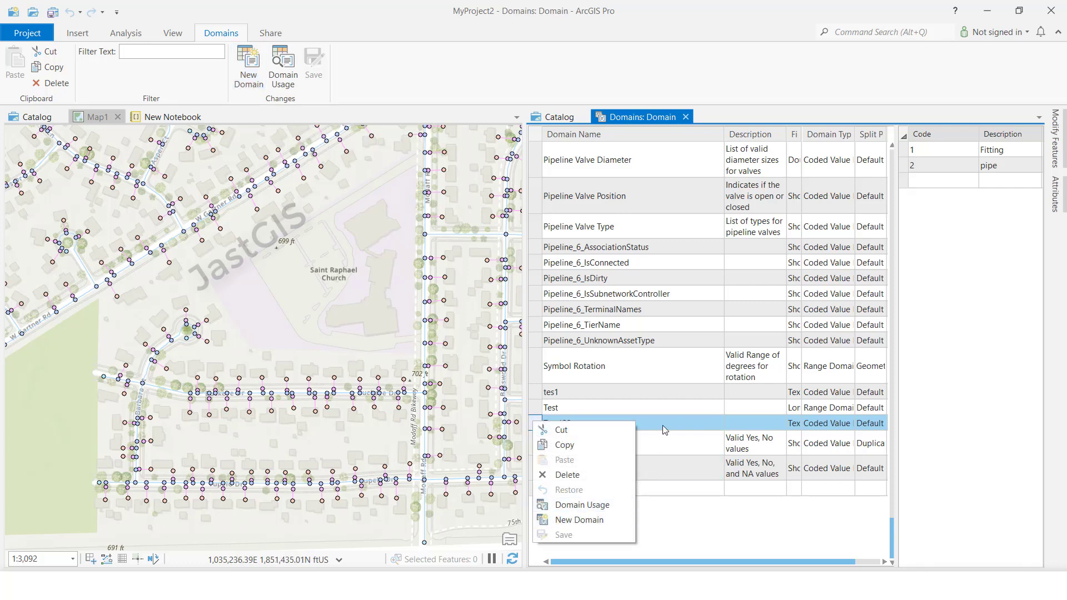
left_click(539, 369)
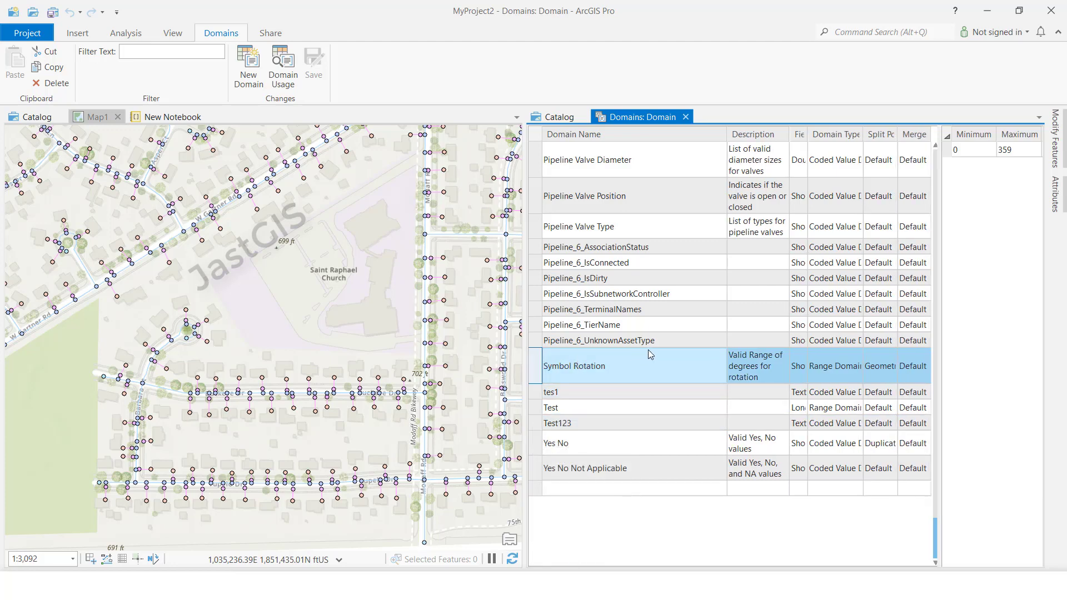
- Show Pipeline_6_UnknownAssetType's codes, then Pipeline_6_TierName's codes 0 Unknown through 7
left_click(606, 340)
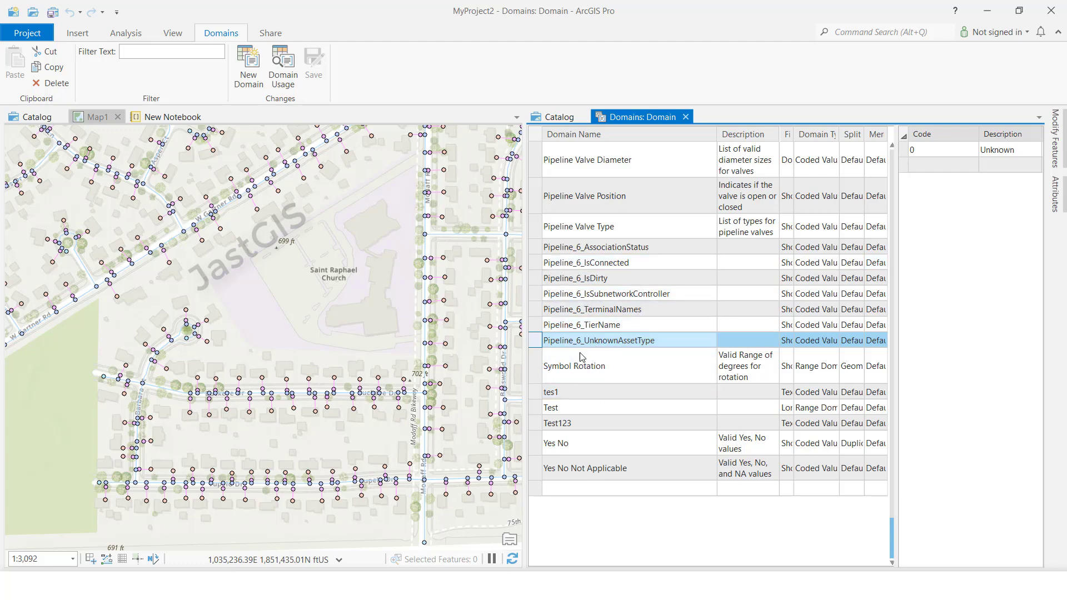
left_click(612, 330)
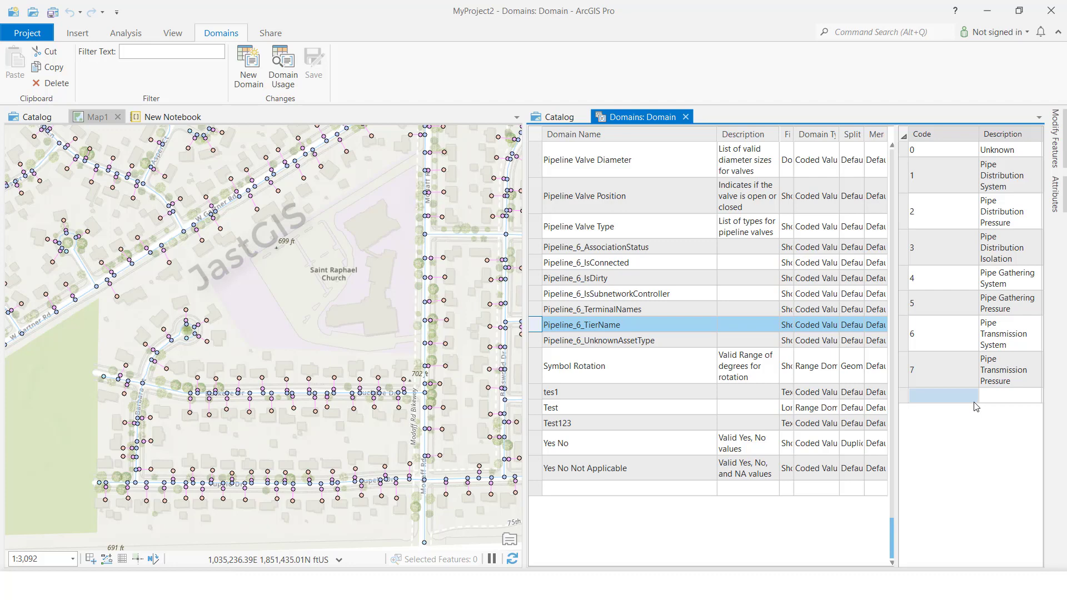
- Enter coded values 8 'gate' and 9 'gate1' in the Pipeline_6_TierName code table
left_click(947, 397)
left_click(948, 397)
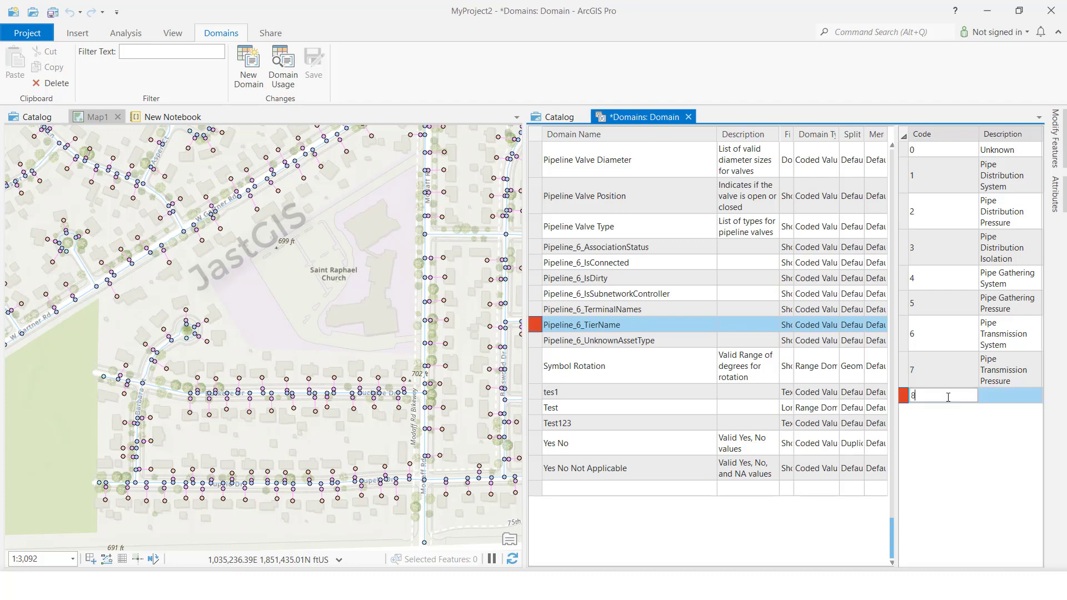
key("Tab")
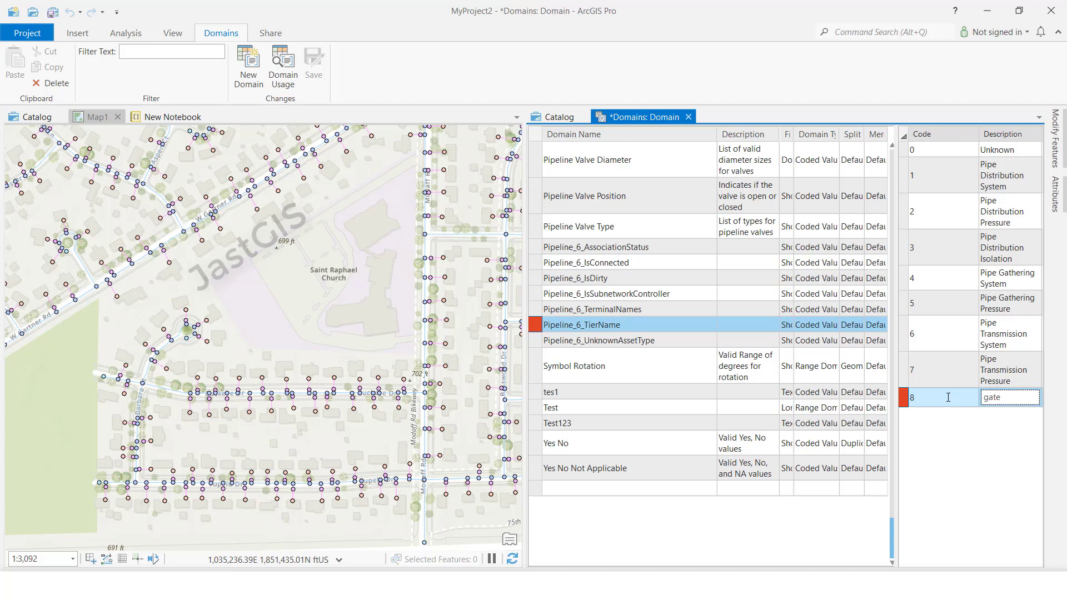
key("Return")
left_click(929, 411)
type("9")
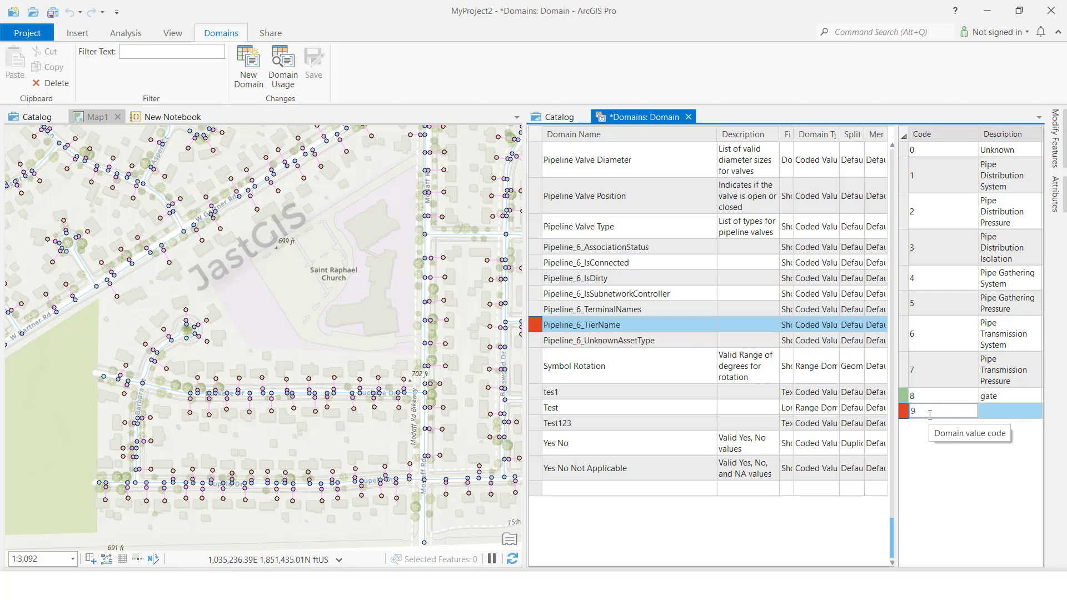
key("Tab")
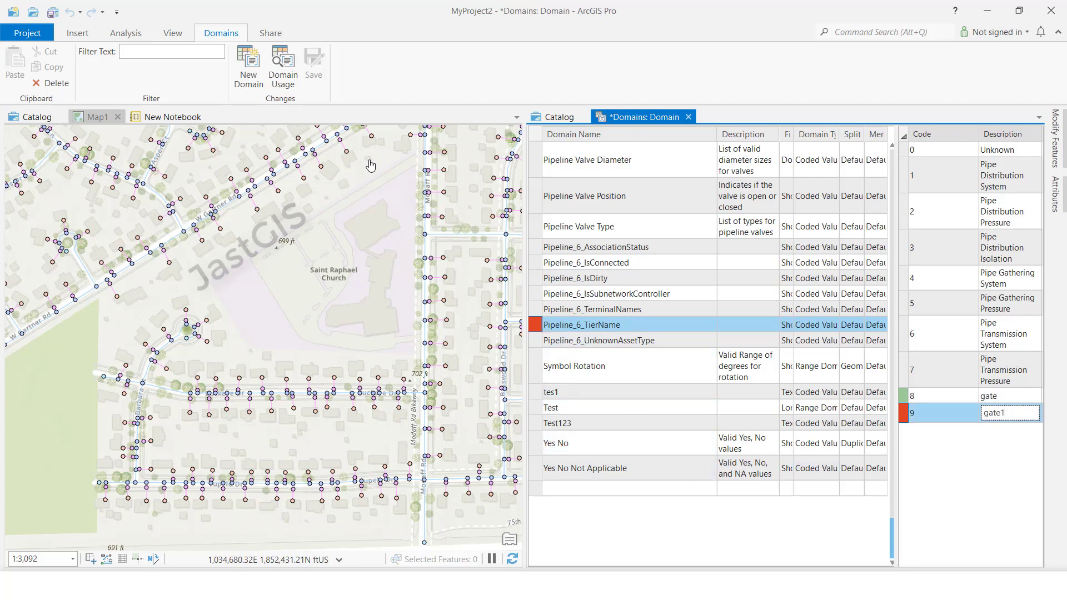
key("Return")
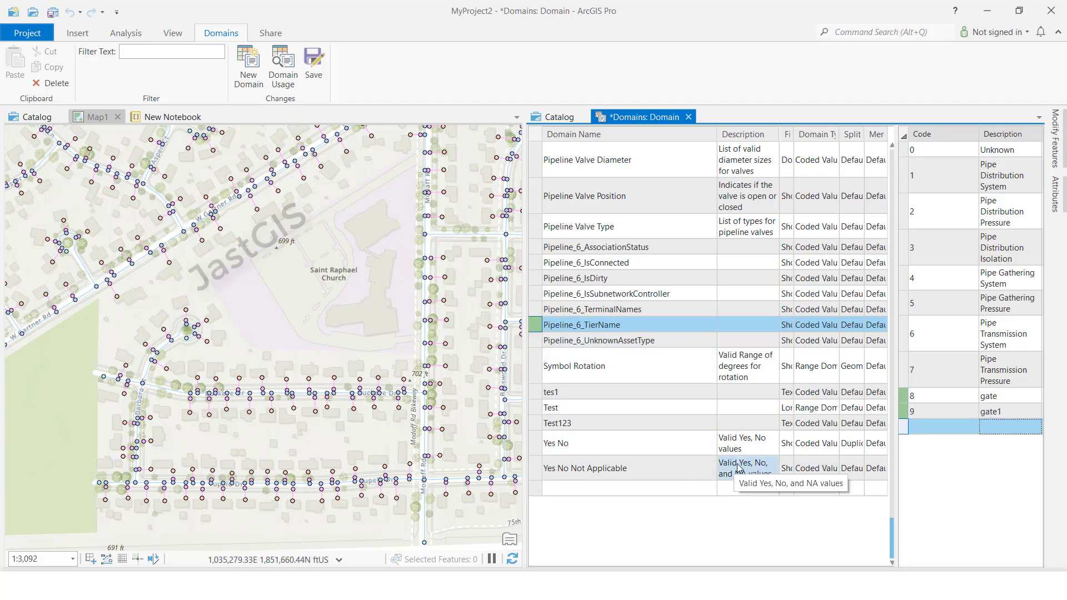
- Save the domain edits, close the Domains view, and reopen Domain.gdb's Domains list
left_click(312, 72)
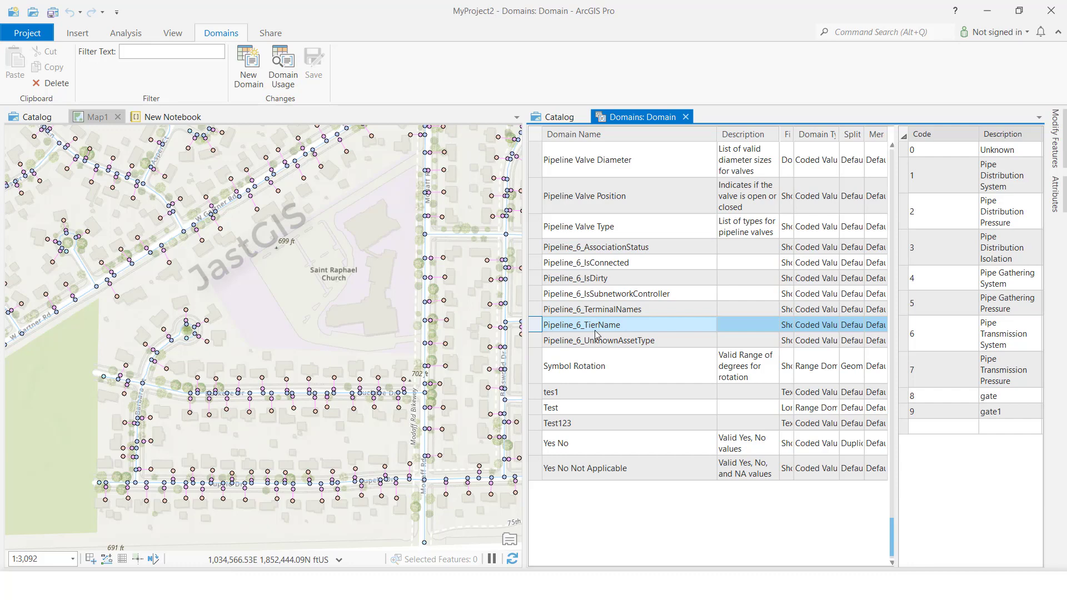
left_click(686, 119)
left_click(578, 171)
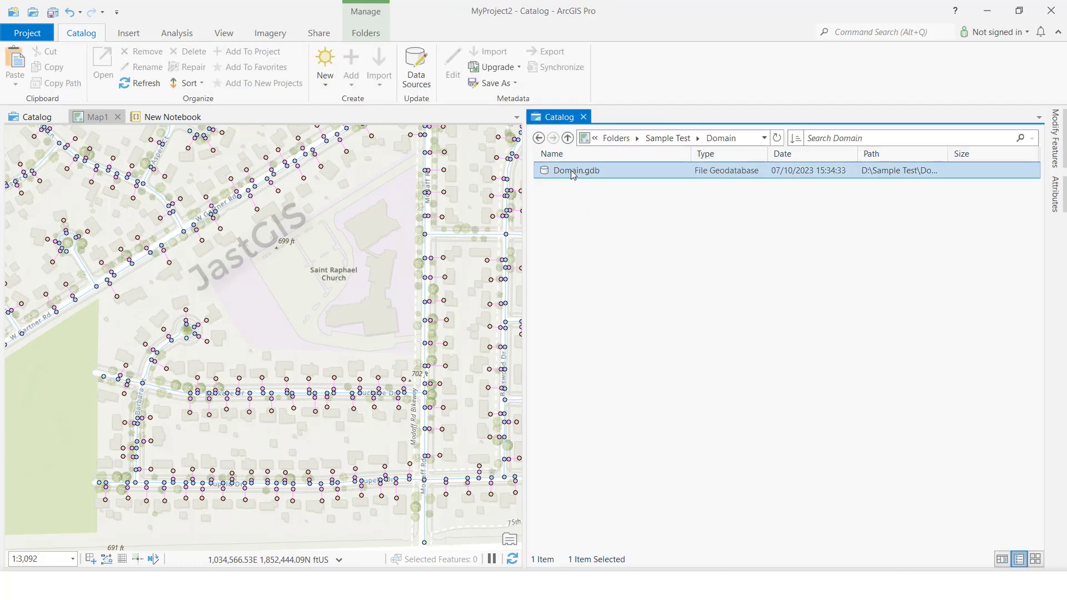
right_click(578, 171)
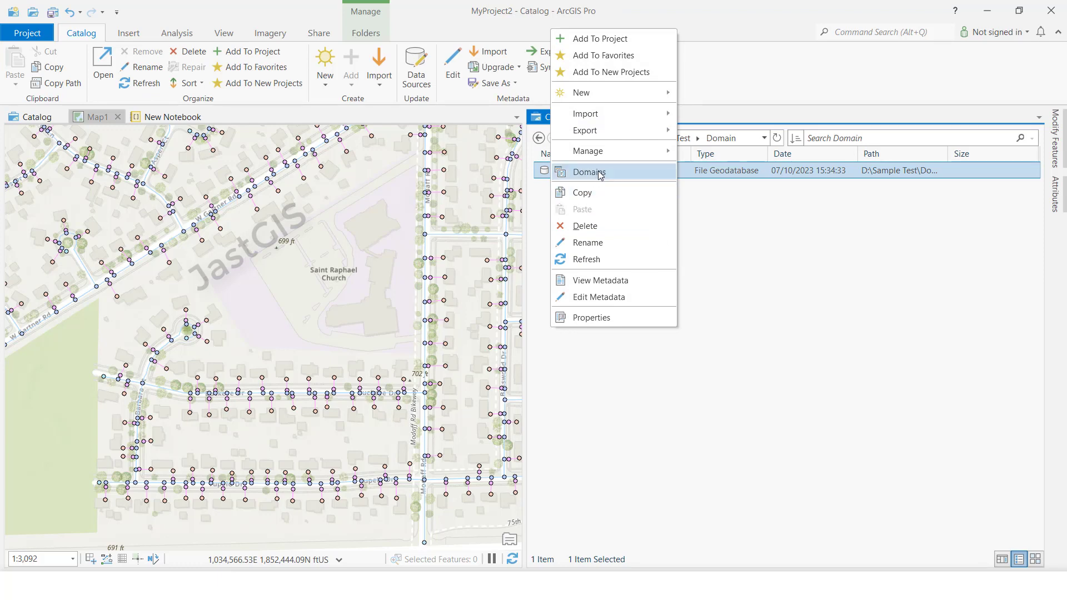
left_click(596, 178)
left_click(606, 232)
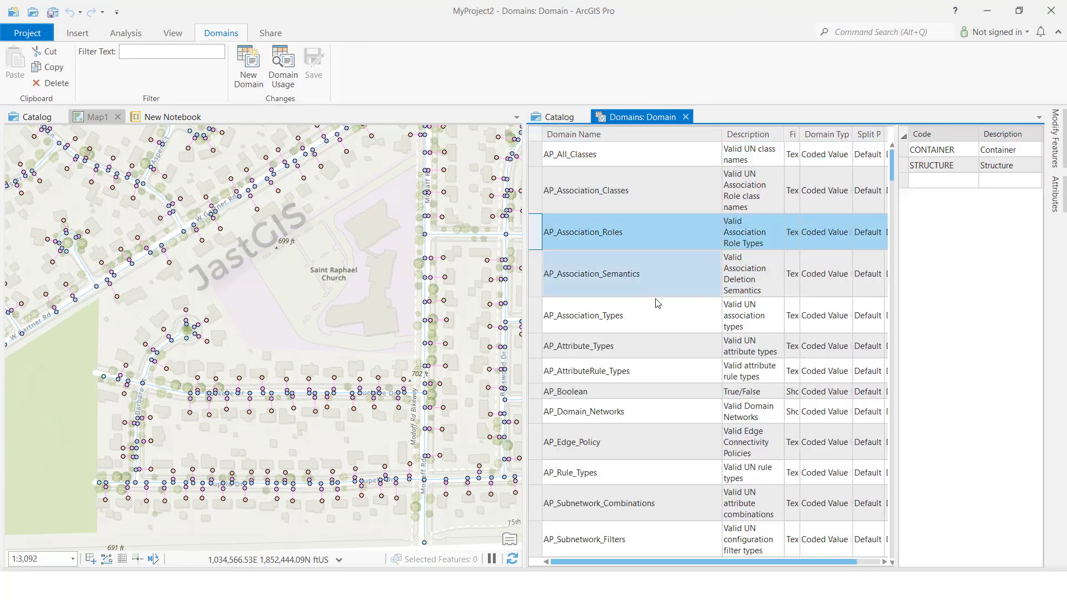
- Review Test123, then confirm Pipeline_6_TierName still lists 8 gate and 9 gate1
scroll(655, 315, "down", 12)
scroll(644, 362, "down", 15)
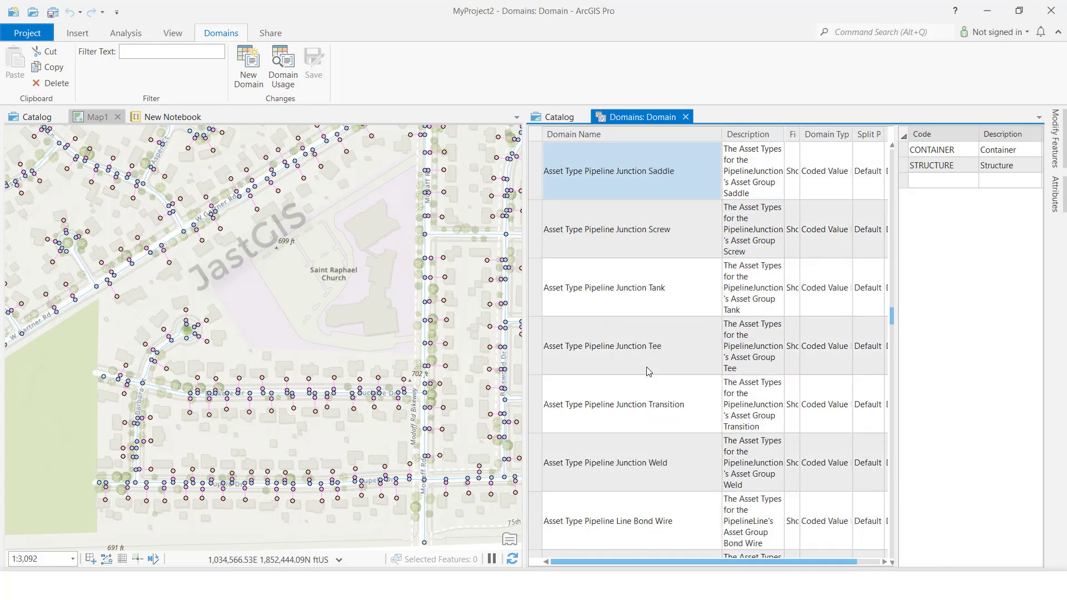
scroll(651, 456, "down", 15)
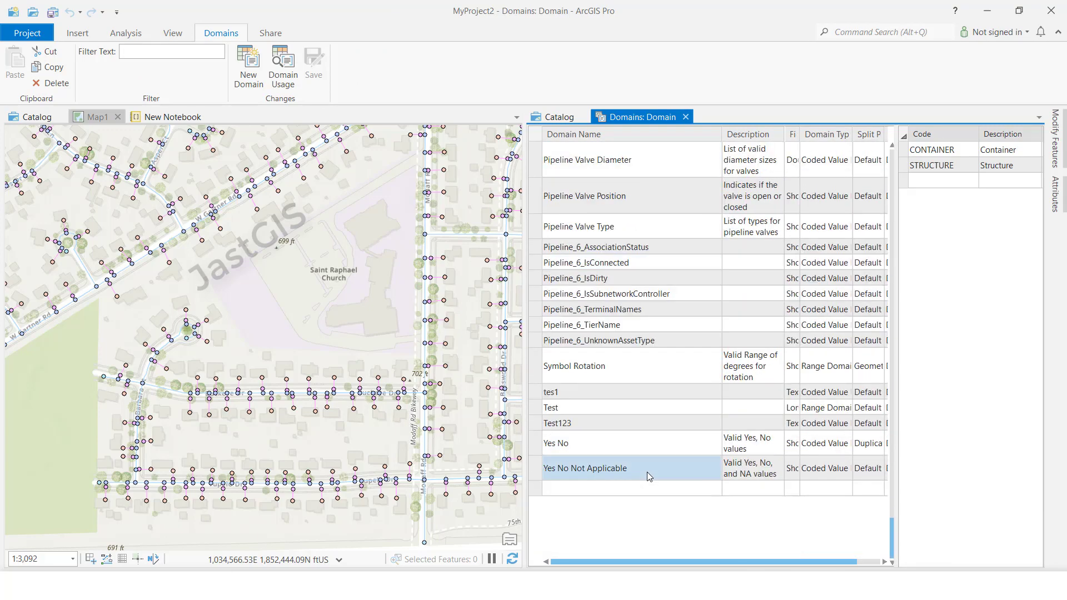
left_click(540, 424)
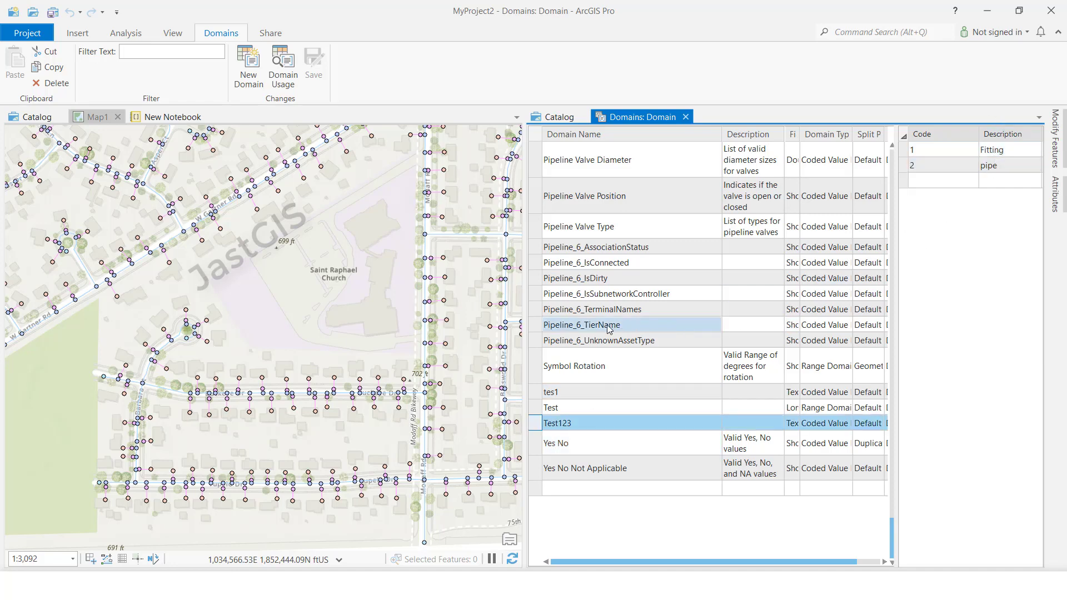
left_click(539, 326)
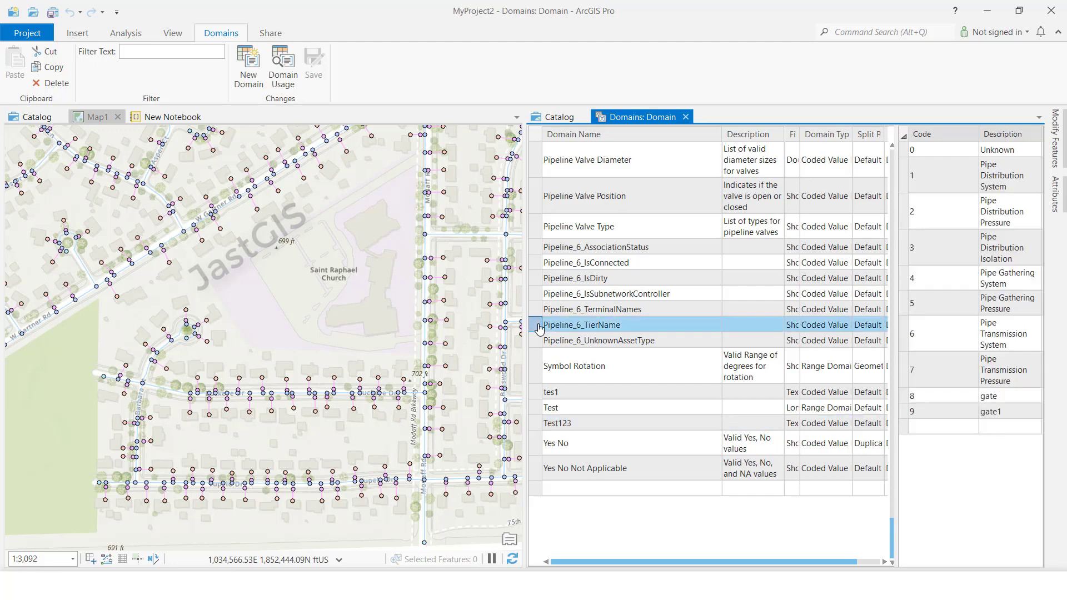